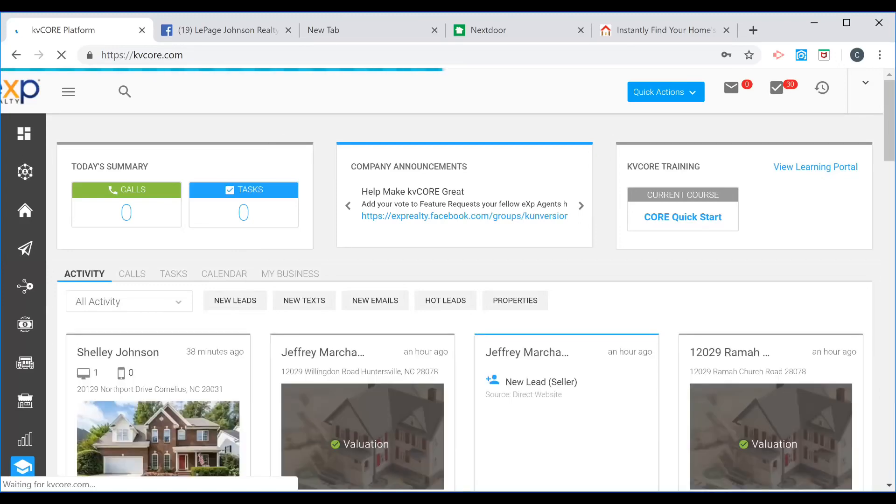
Open the Lead Engine section.
mouse_move(33, 248)
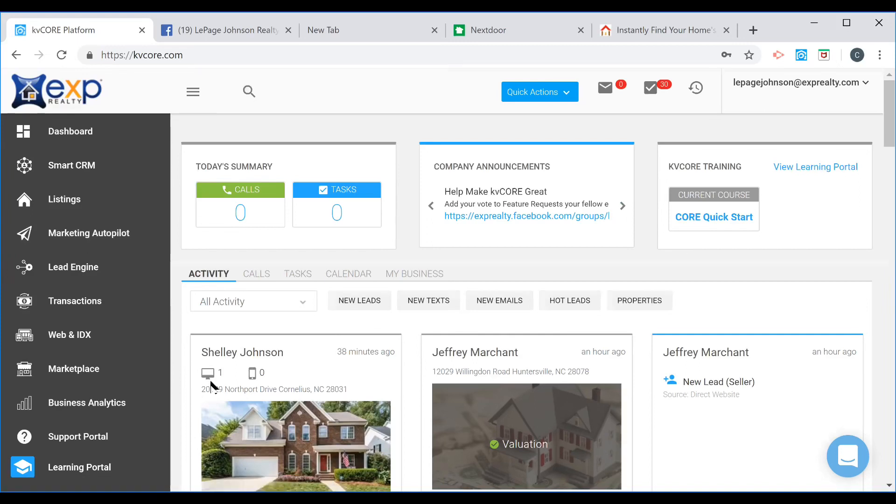
click(58, 271)
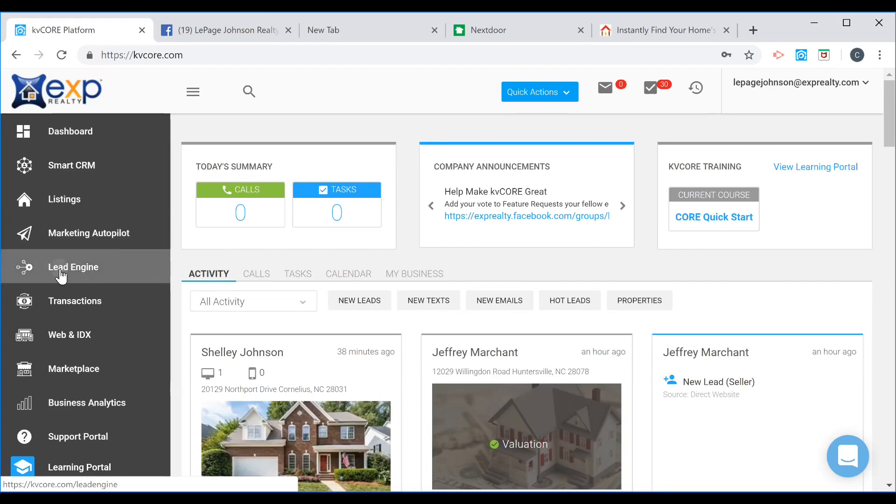
click(61, 276)
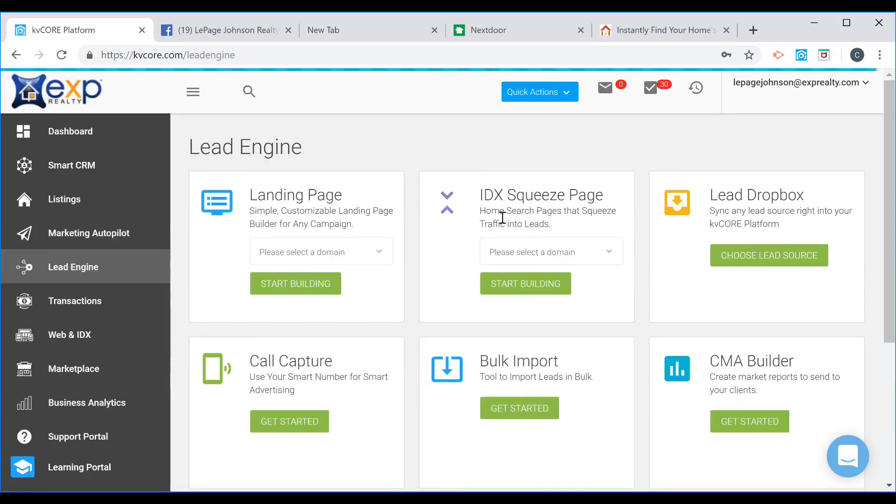
Choose the agent's website domain for the IDX Squeeze Page and start building it.
click(593, 257)
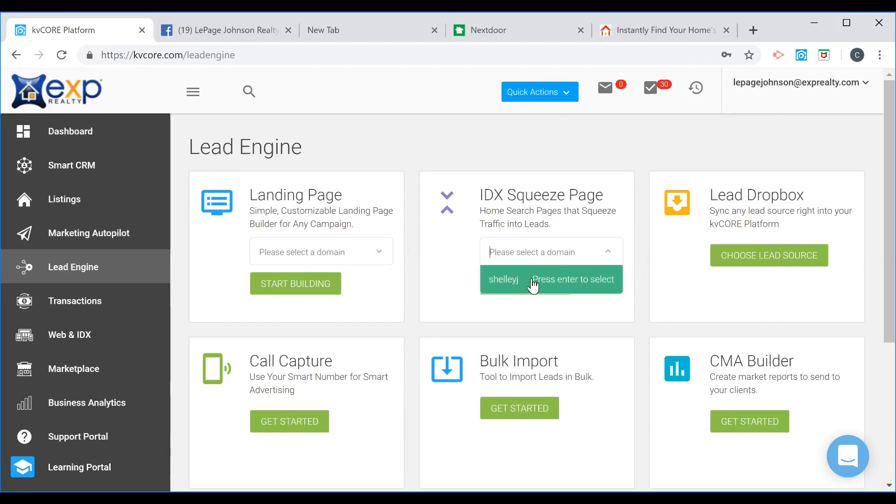
click(533, 285)
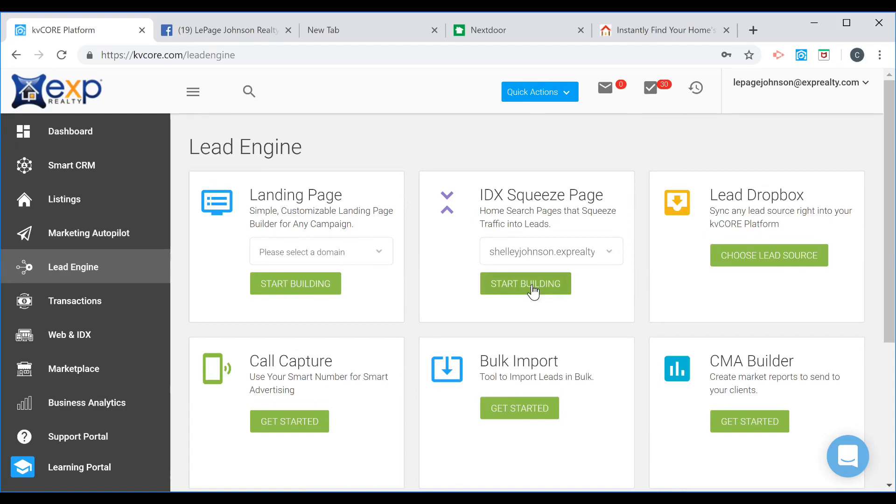
click(531, 289)
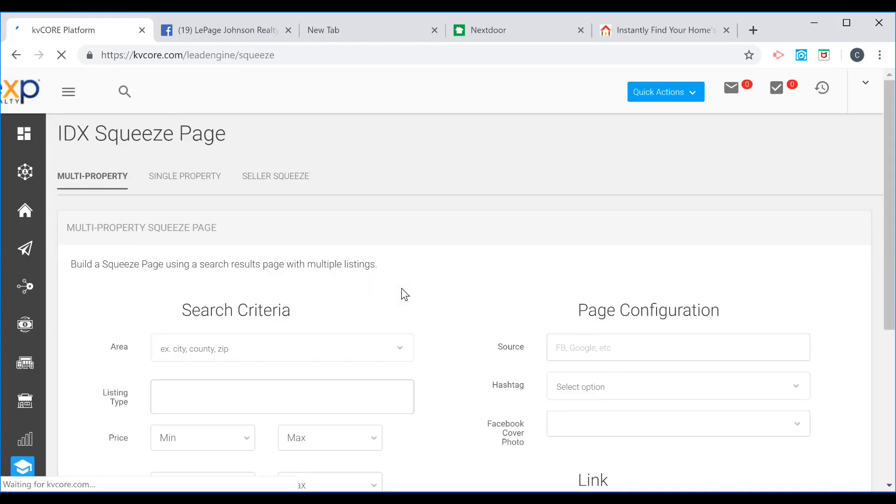
Set the search area to the city of Mooresville and the listing type to Single Family.
scroll(450, 260, down, 3)
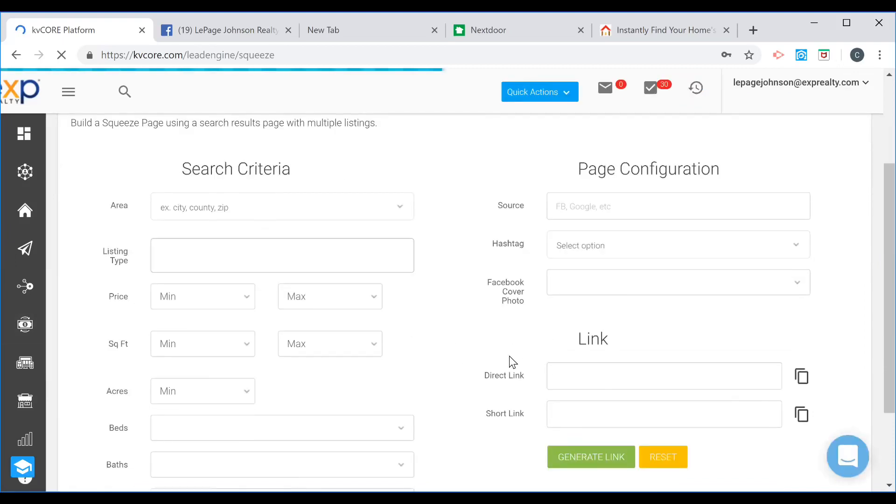
scroll(485, 368, down, 2)
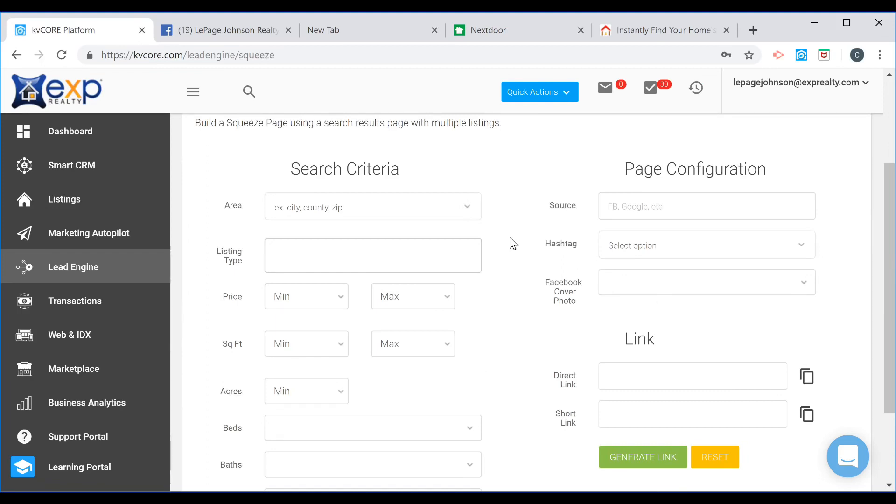
click(287, 207)
text(mooresville)
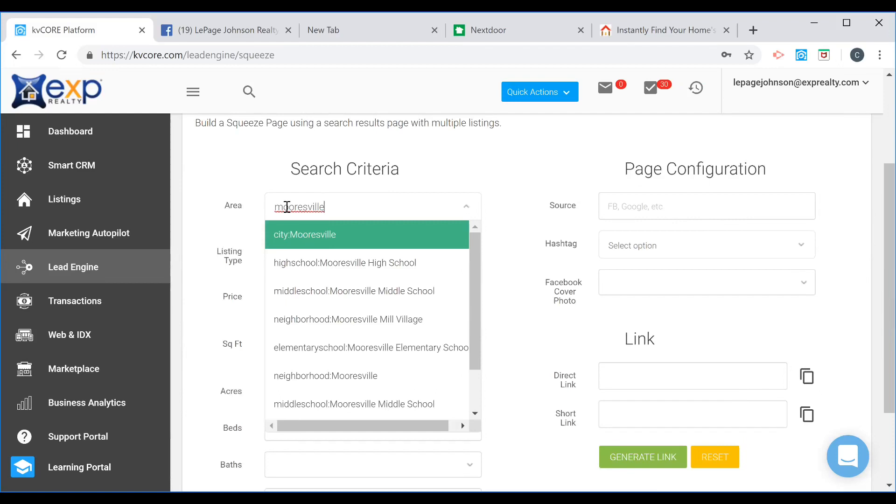
click(321, 236)
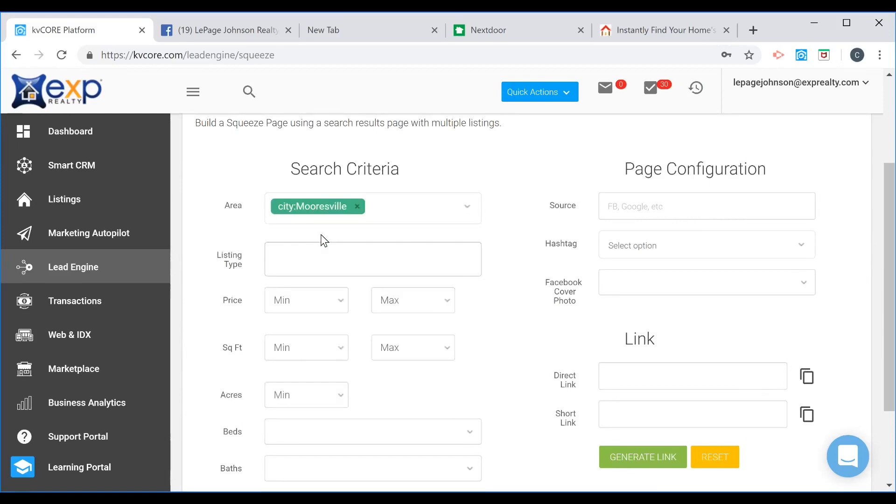
click(281, 260)
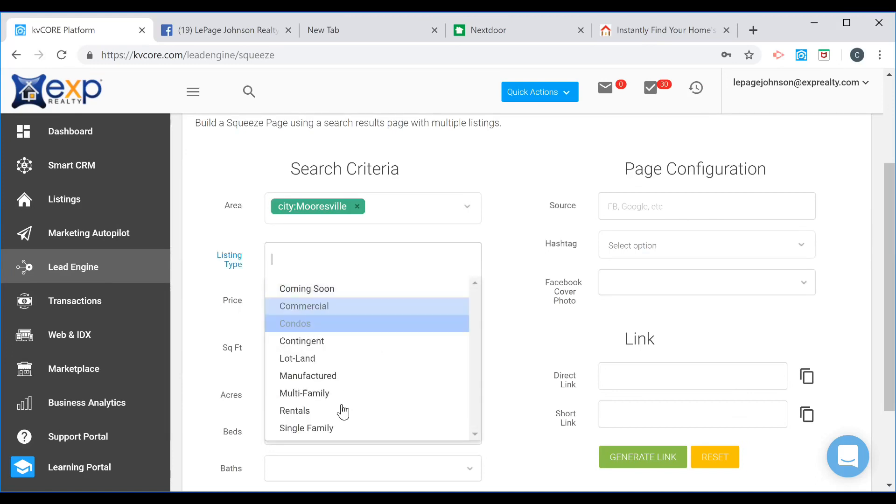
click(321, 429)
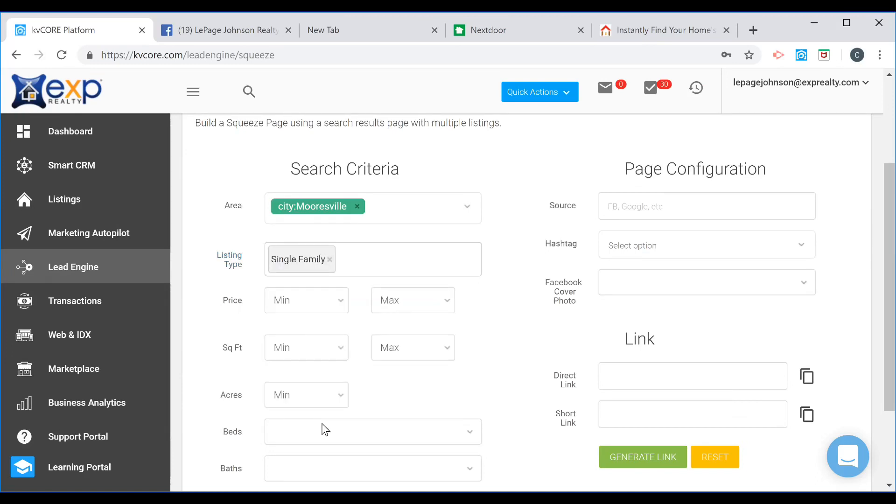
Set the price range to a minimum of $300,000 and a maximum of $400,000.
click(290, 302)
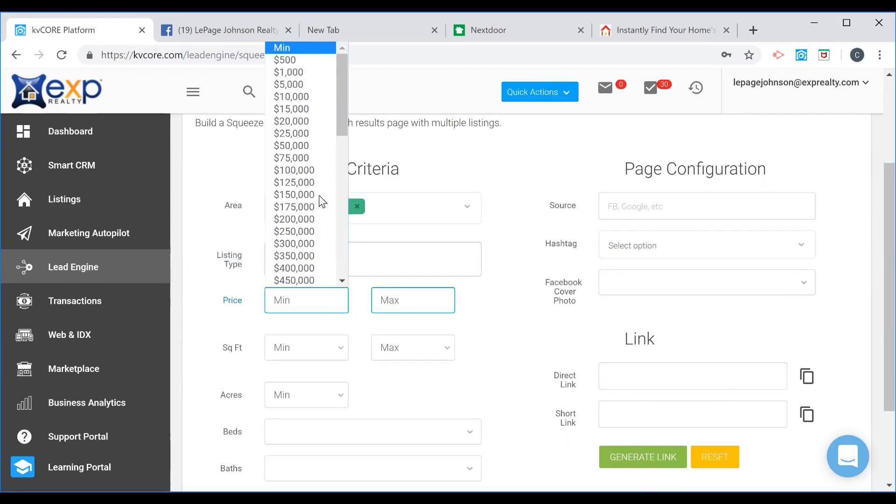
click(307, 241)
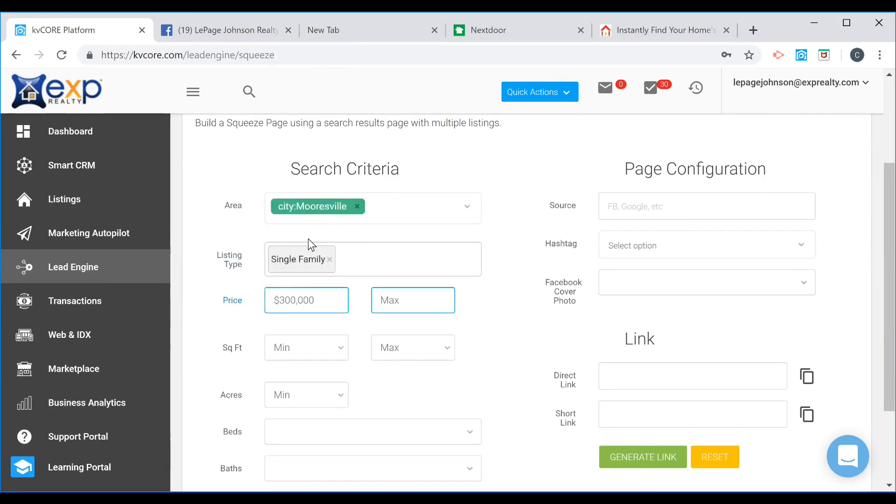
click(407, 299)
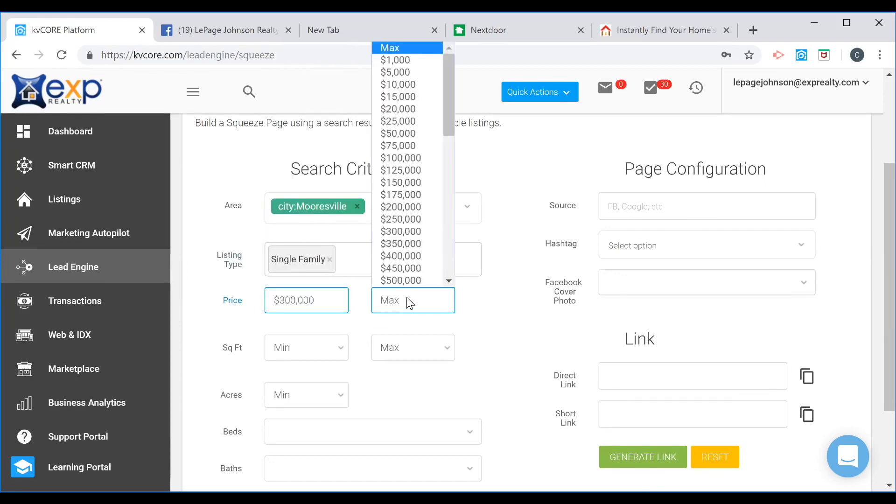
click(401, 256)
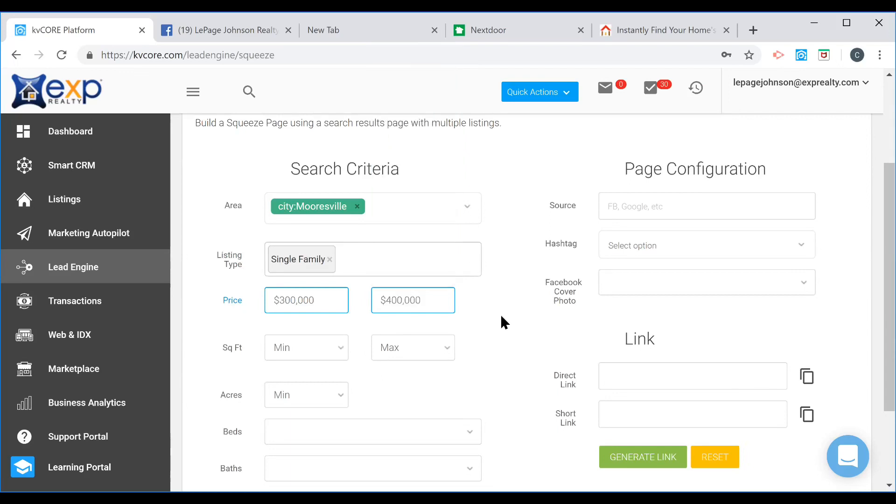
scroll(492, 340, down, 3)
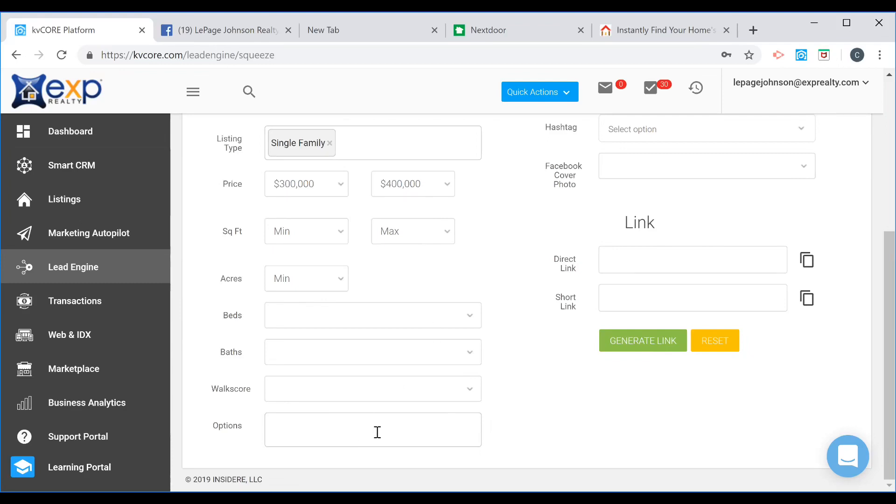
scroll(505, 309, up, 3)
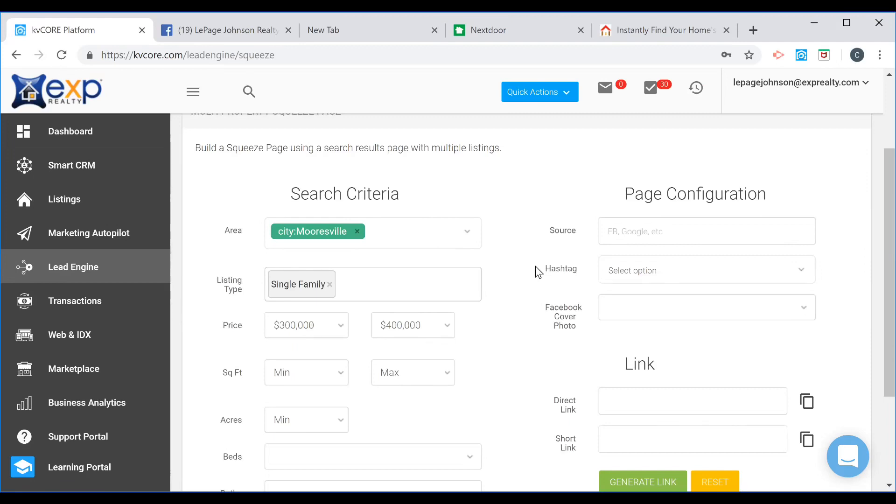
Set the source to "FB Mooresville $300k - $400k" and the Facebook cover photo to use recent listings from your agency.
click(679, 232)
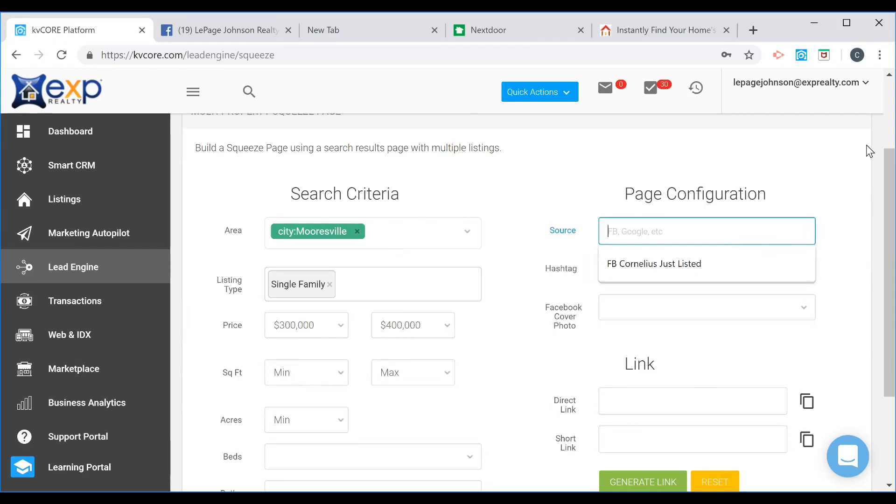
text(FB )
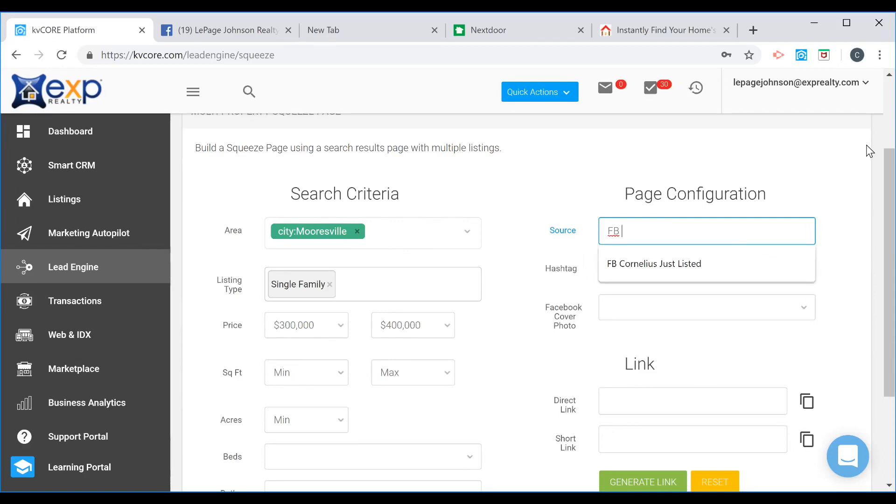
text(Mooresvi)
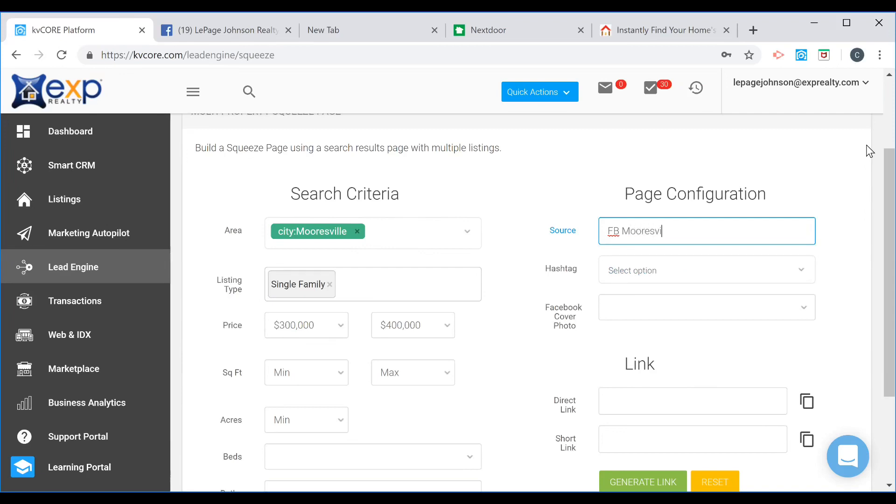
text(lle $300k )
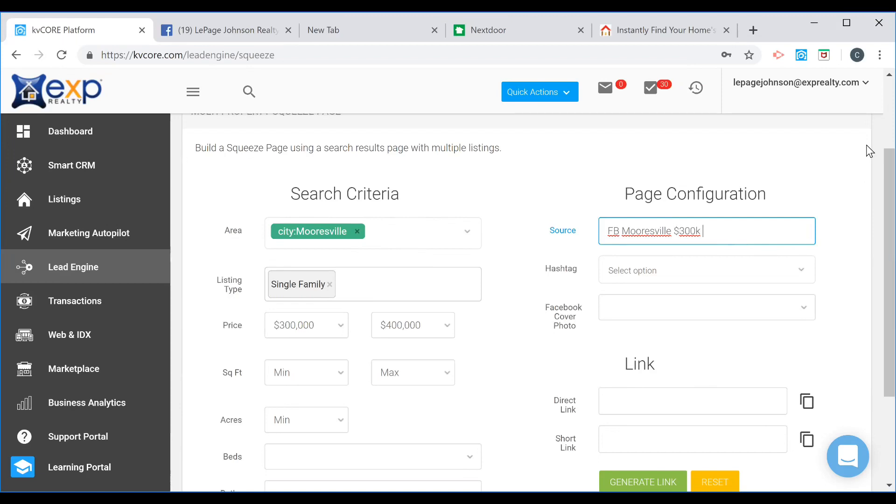
text(- $400k)
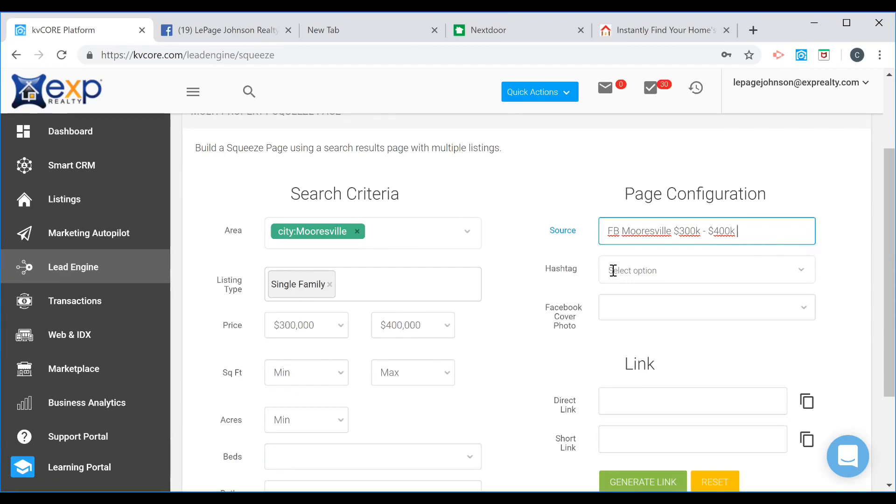
click(623, 319)
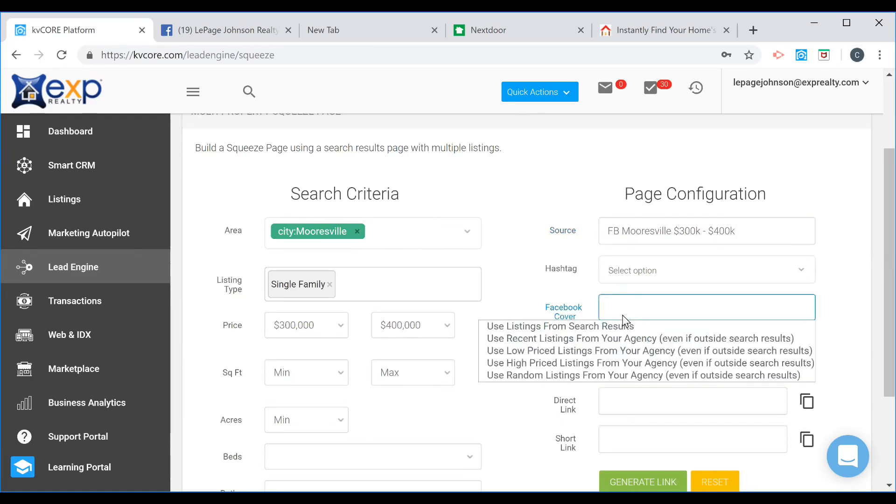
click(555, 340)
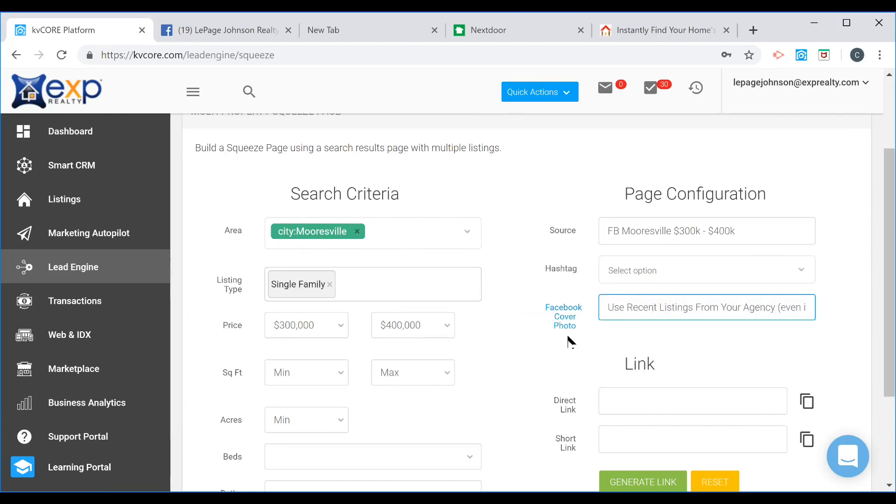
Generate the squeeze page link and copy the direct link to the clipboard.
scroll(686, 346, down, 2)
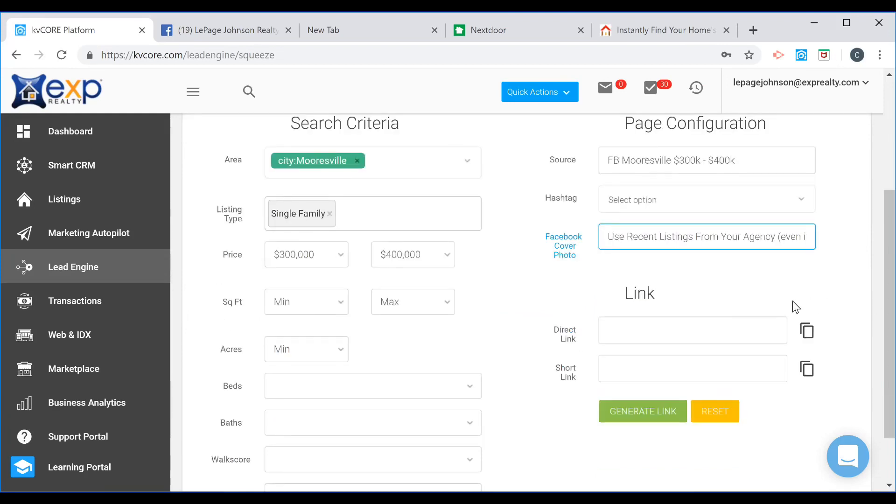
click(648, 415)
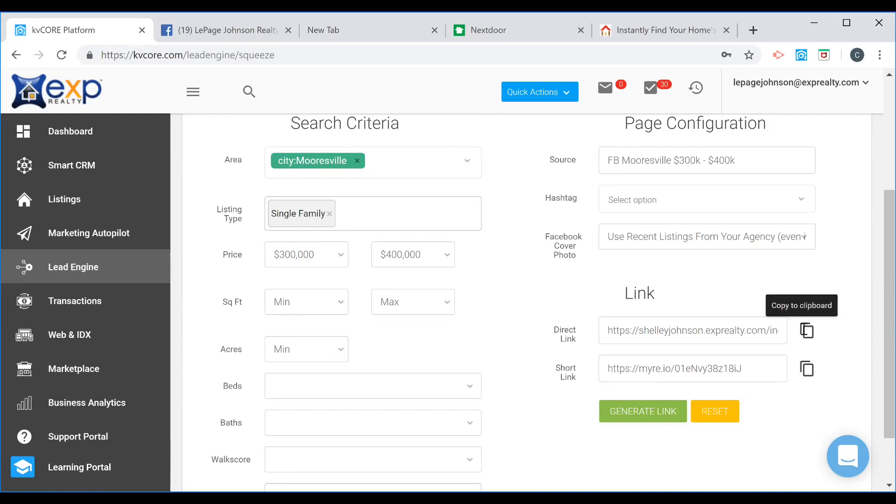
click(807, 331)
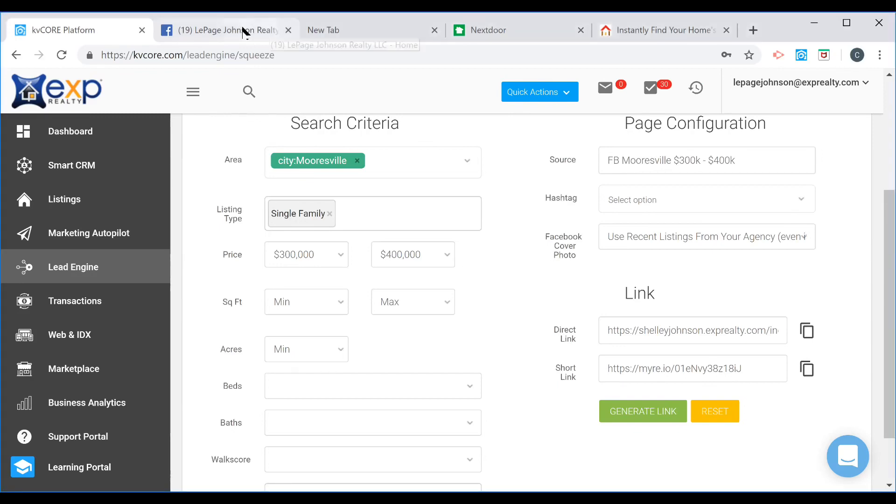
Switch to the Facebook business page tab and paste the squeeze page link into a new post.
click(241, 30)
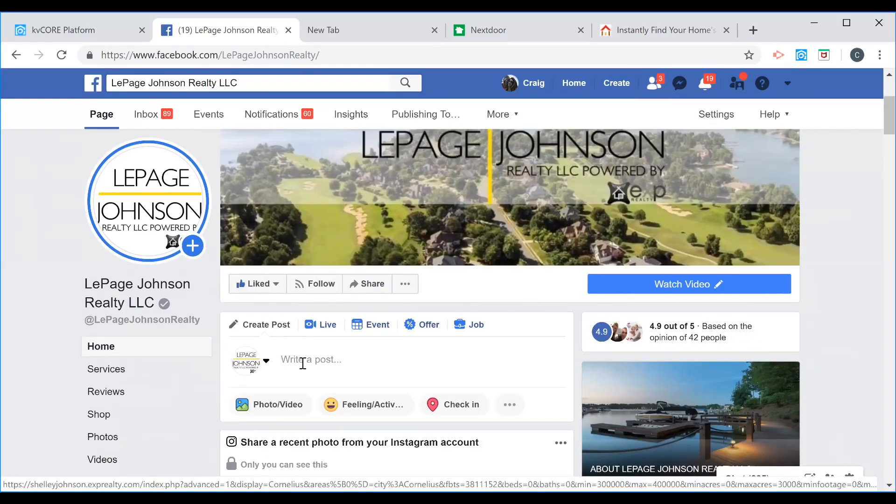
click(289, 363)
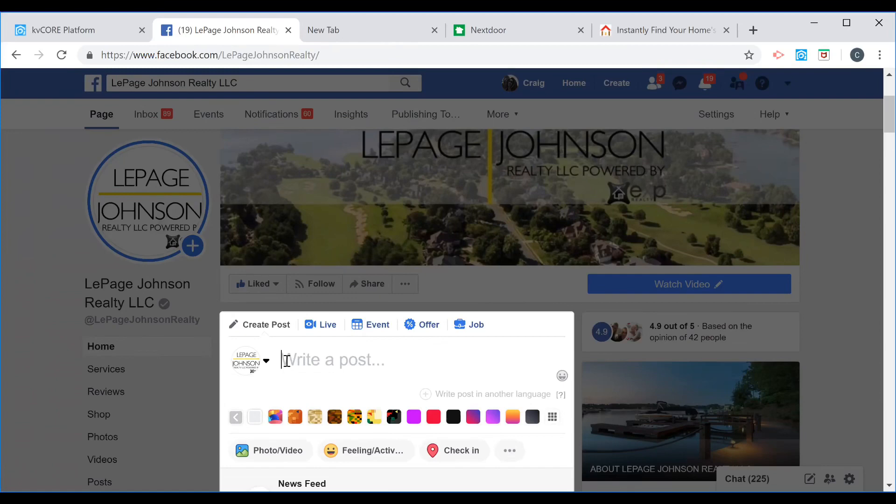
right_click(291, 364)
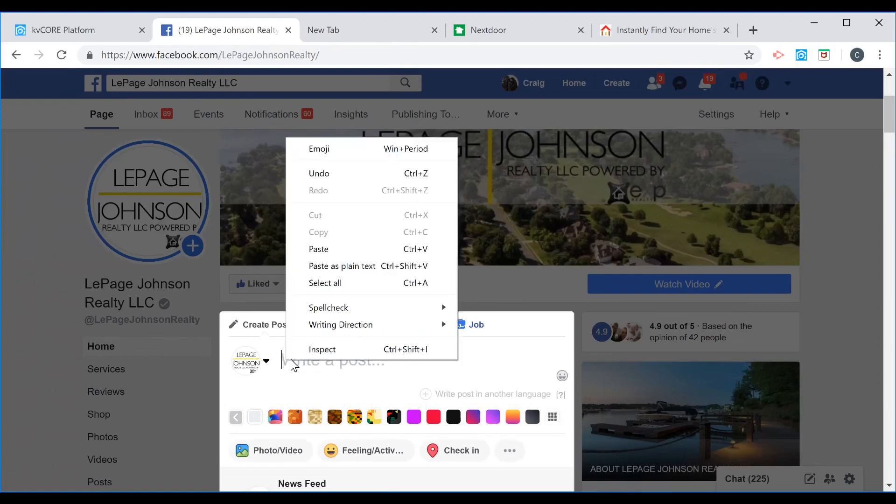
click(328, 252)
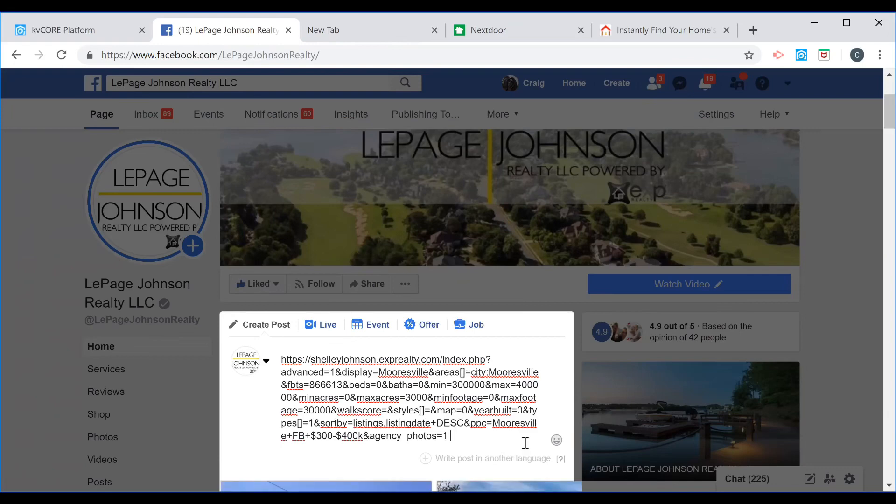
Deselect the first house photo among the post's available preview images.
scroll(532, 422, down, 1)
scroll(488, 405, down, 2)
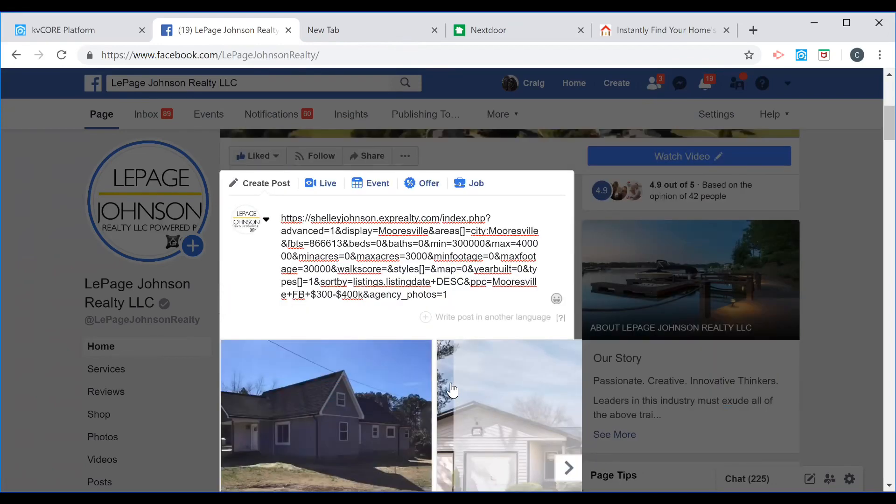
scroll(425, 378, down, 2)
scroll(424, 374, down, 4)
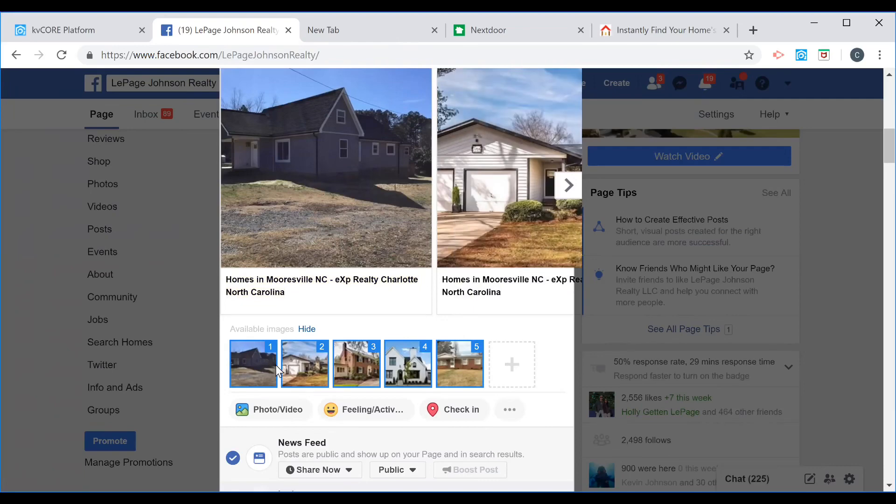
click(273, 364)
click(345, 377)
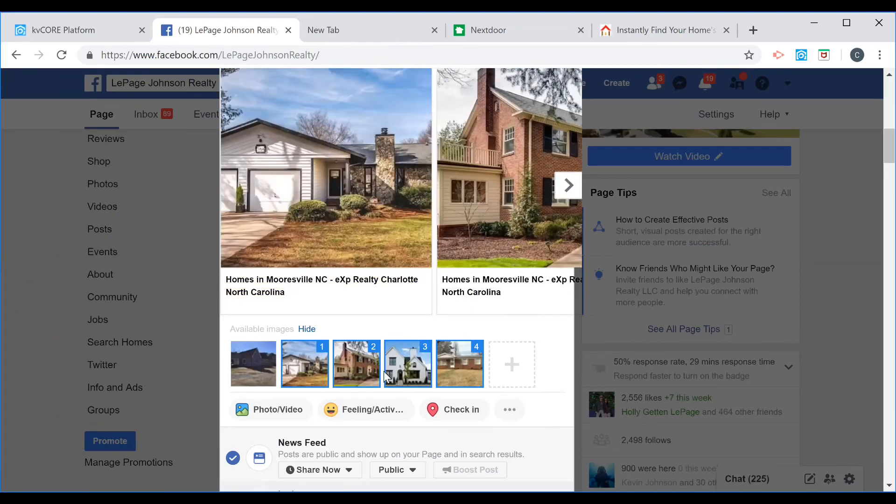
Deselect the other extra preview images so only the single house photo remains in the link preview.
click(404, 371)
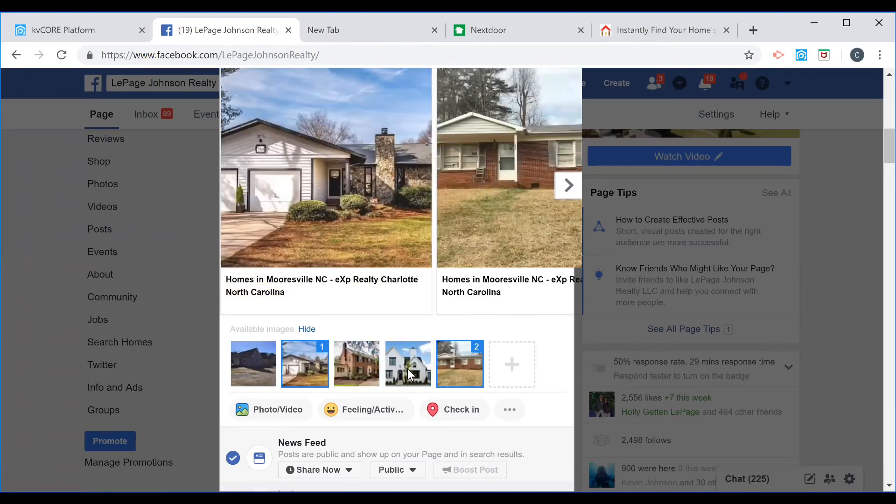
click(446, 368)
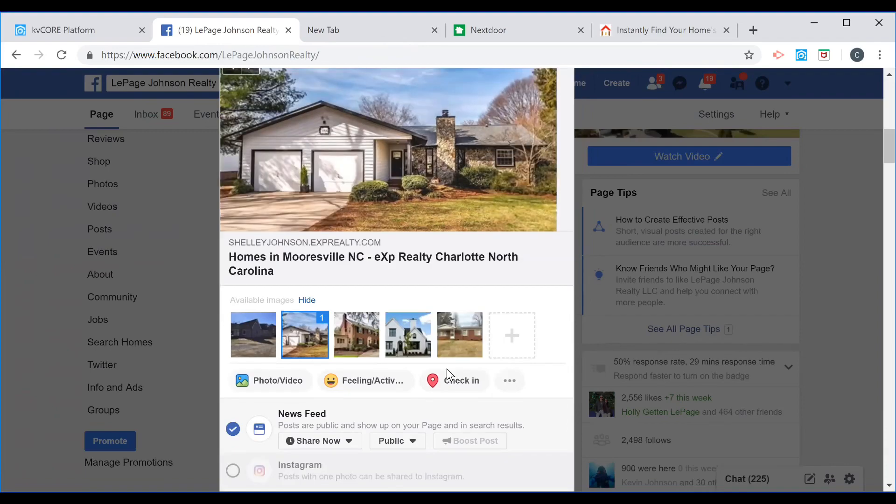
Select and delete the pasted link URL text from the post body, keeping the link preview.
scroll(446, 368, up, 2)
scroll(339, 326, up, 1)
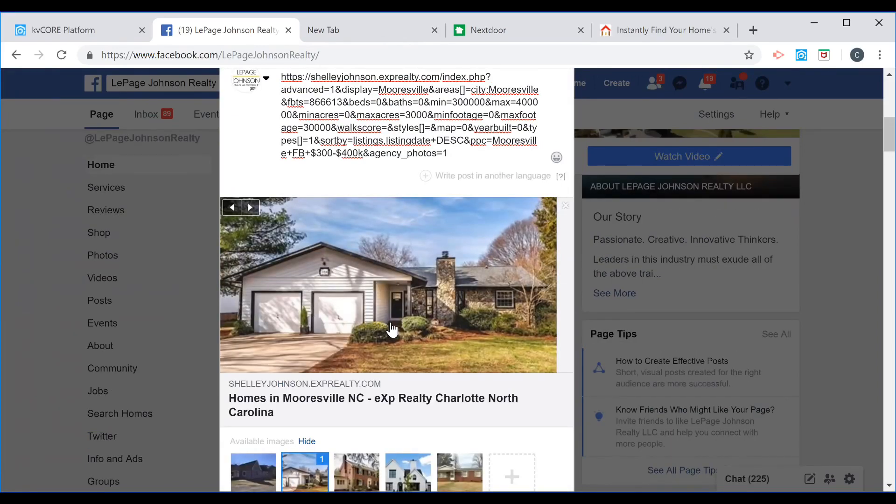
scroll(394, 330, up, 3)
drag(443, 288, 261, 222)
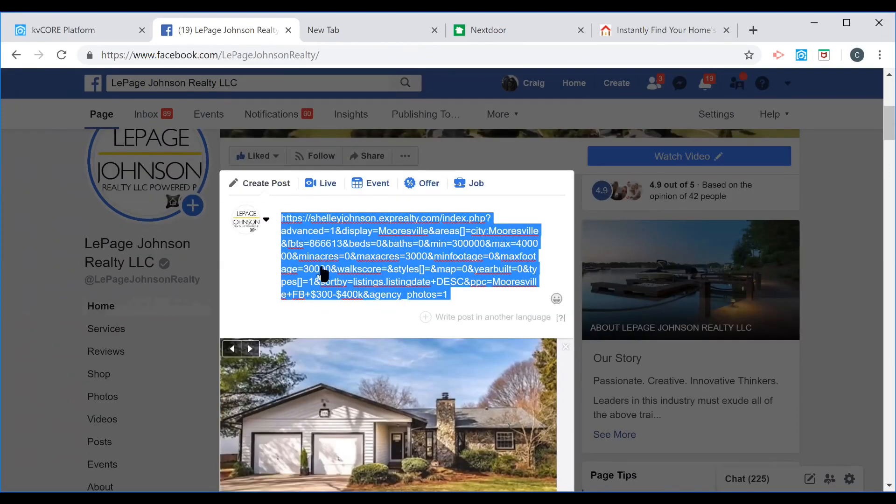
scroll(527, 422, down, 1)
scroll(527, 423, down, 3)
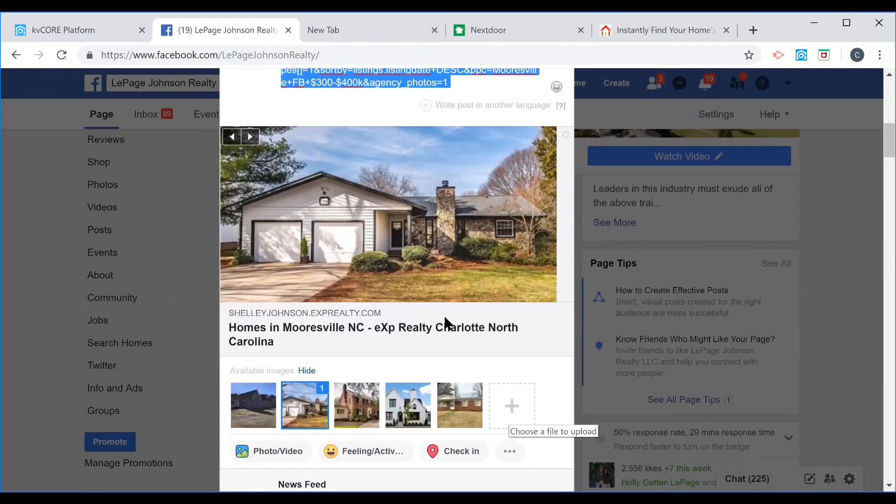
scroll(403, 329, up, 2)
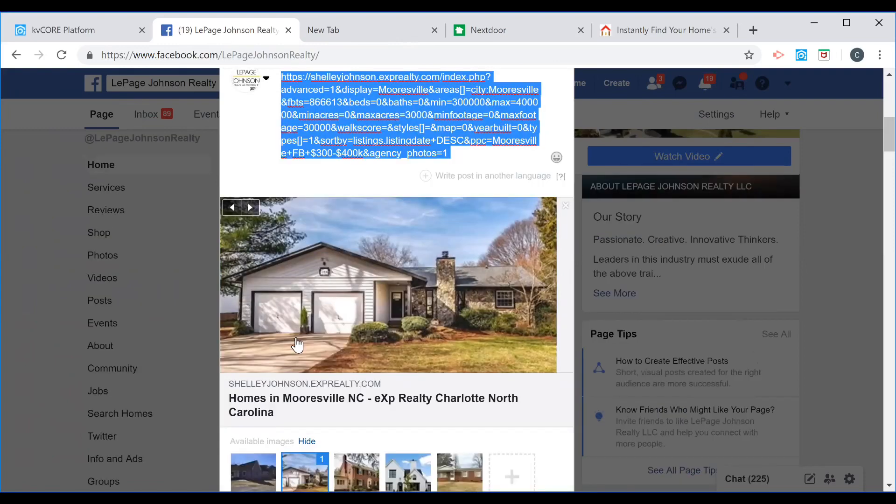
scroll(404, 323, up, 3)
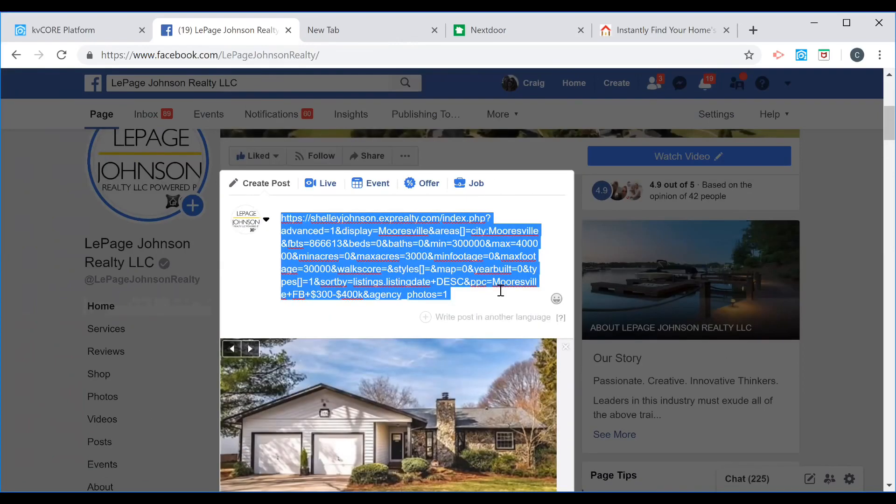
key(BackSpace)
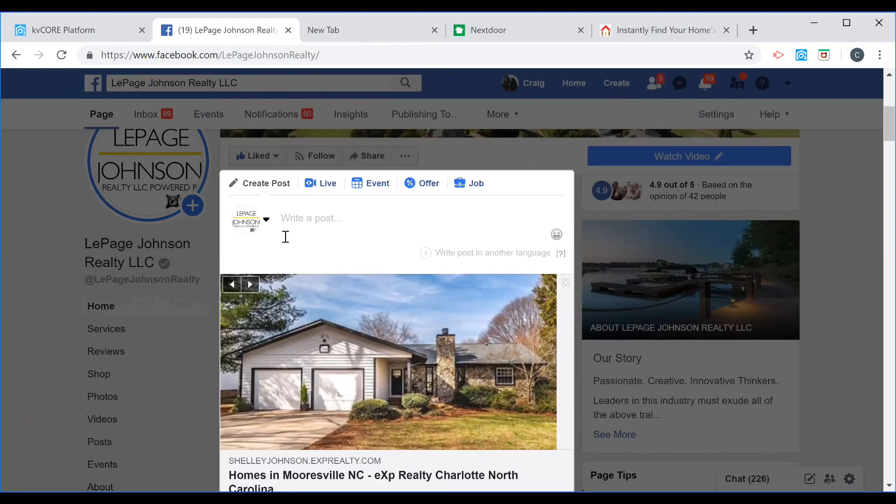
Write the post text "See all of the current homes in Mooresville, NC between $300k and $400k.".
text(Check)
key(BackSpace)
text(out)
key(BackSpace)
key(BackSpace)
key(BackSpace)
key(BackSpace)
key(BackSpace)
key(BackSpace)
key(BackSpace)
key(BackSpace)
key(BackSpace)
text(See all of the curr)
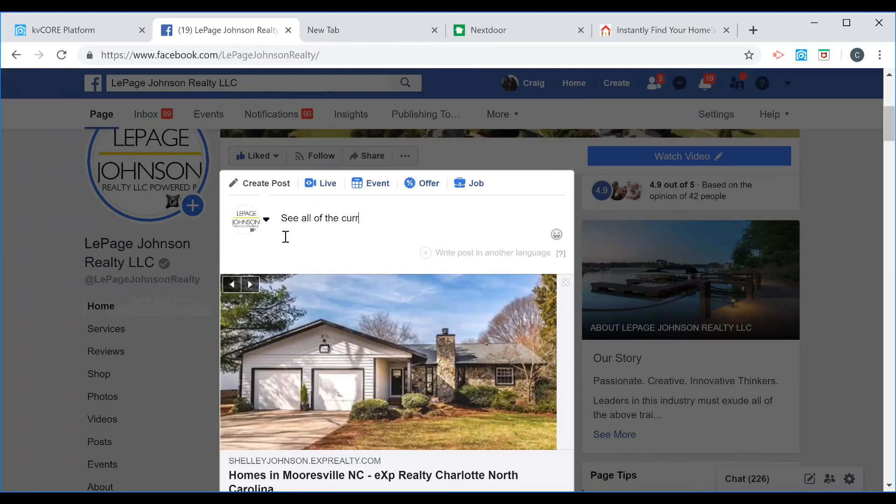
text(ent homes in Mooresvi)
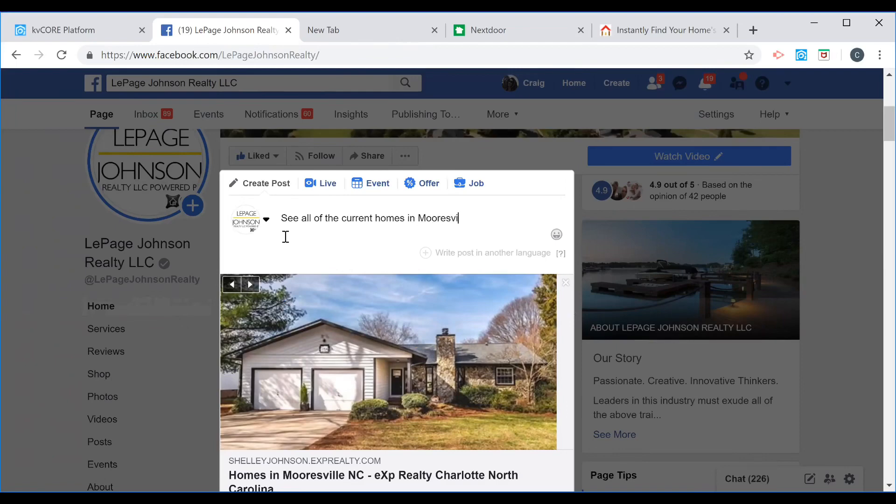
text(lle, NC b)
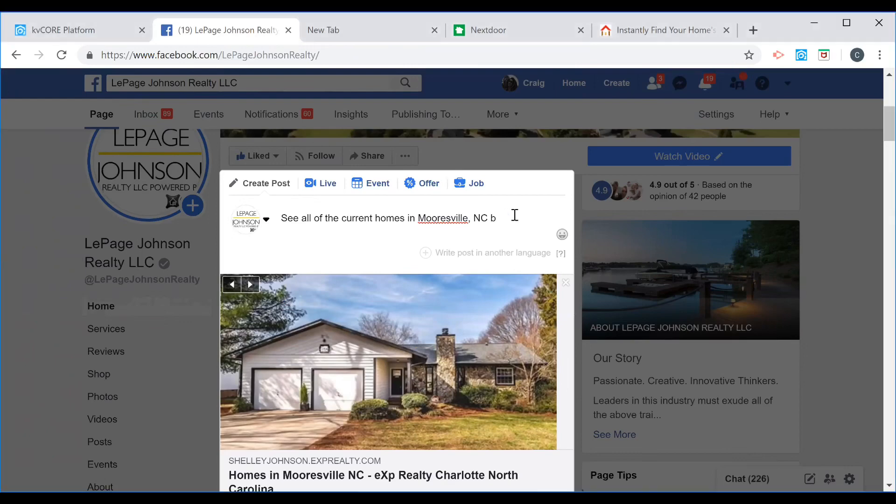
text(etween $300)
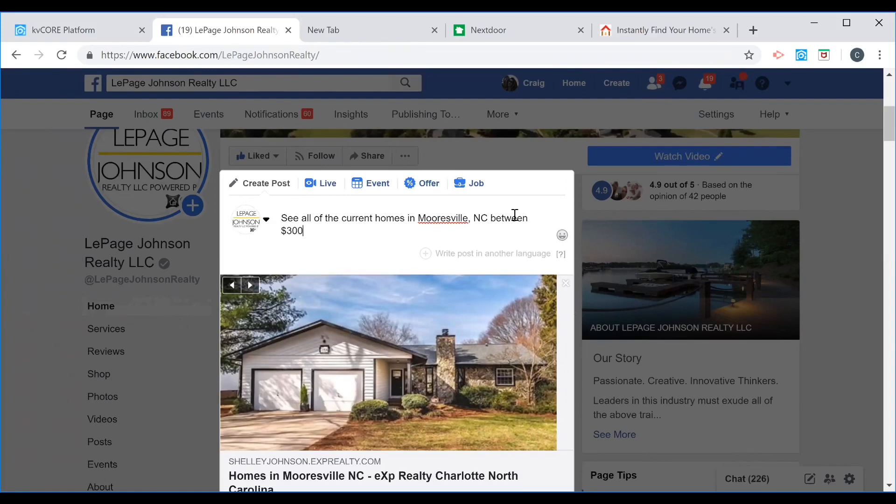
text(k and $400k.)
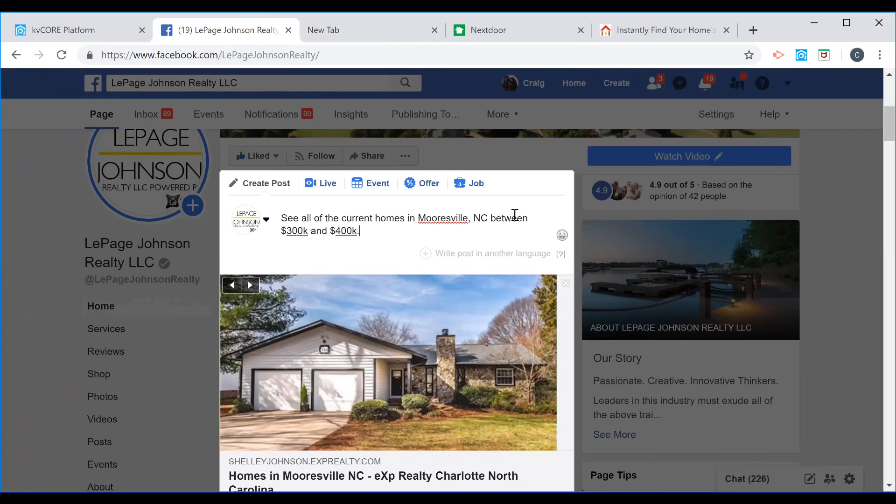
Add the hashtags #mooresville #lakenorman #mooresvillerealestate on a new paragraph below the text.
key(Return)
key(Return)
text(#)
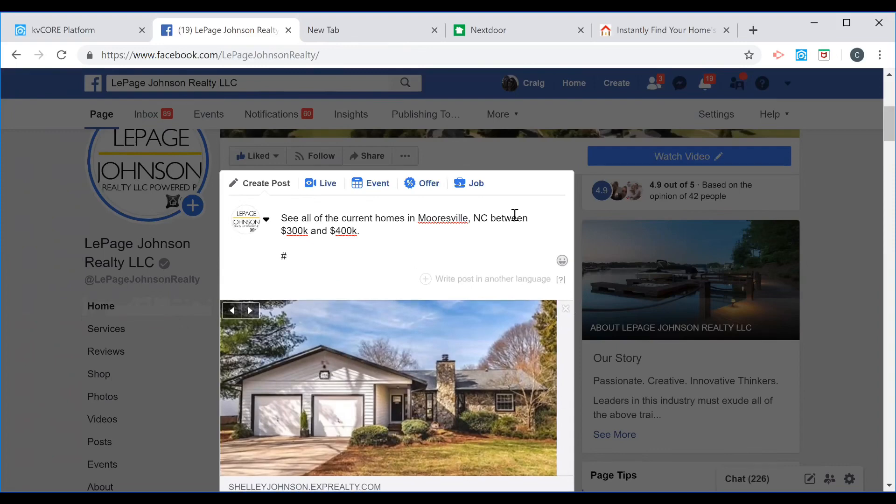
text(mooresvil)
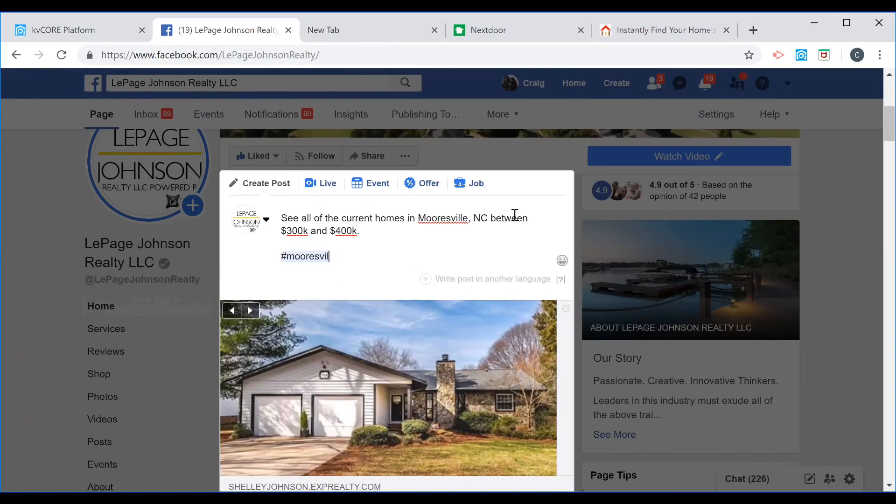
text(le #lakenorman )
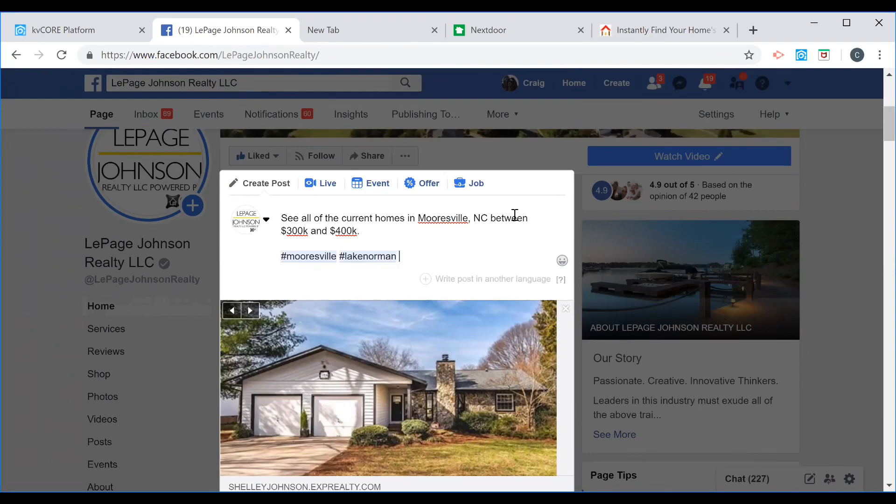
text(#mooresville)
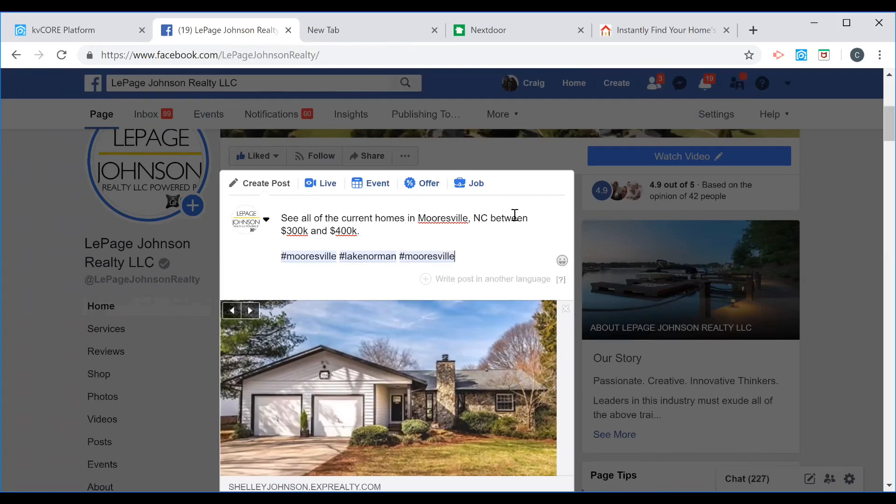
text(realestate)
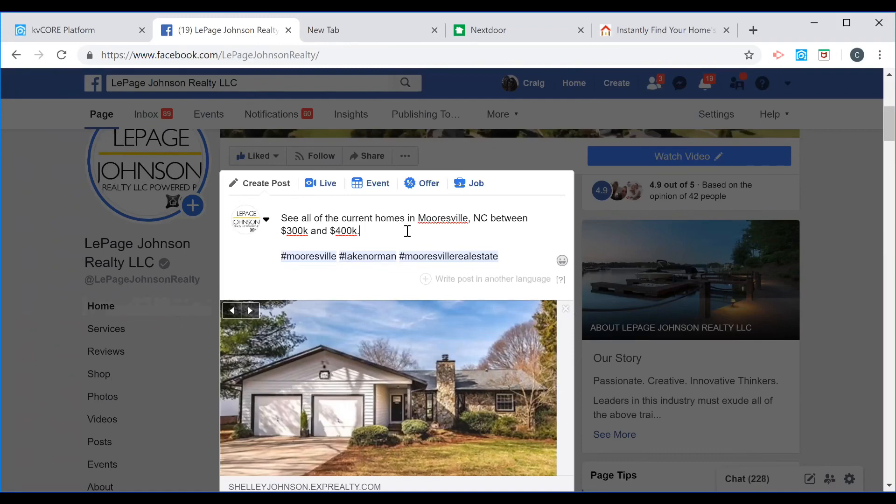
Append a sentence inviting readers to call directly at the business phone number, fixing the area-code parenthesis.
text(Call us direct at )
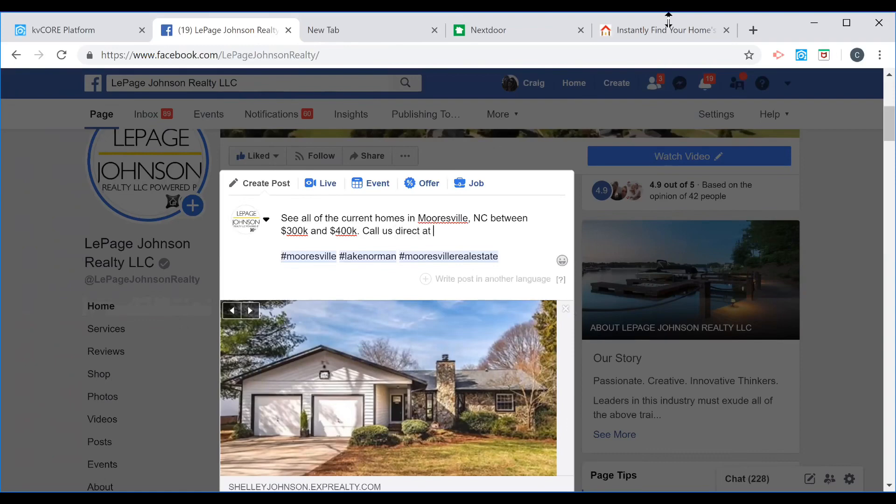
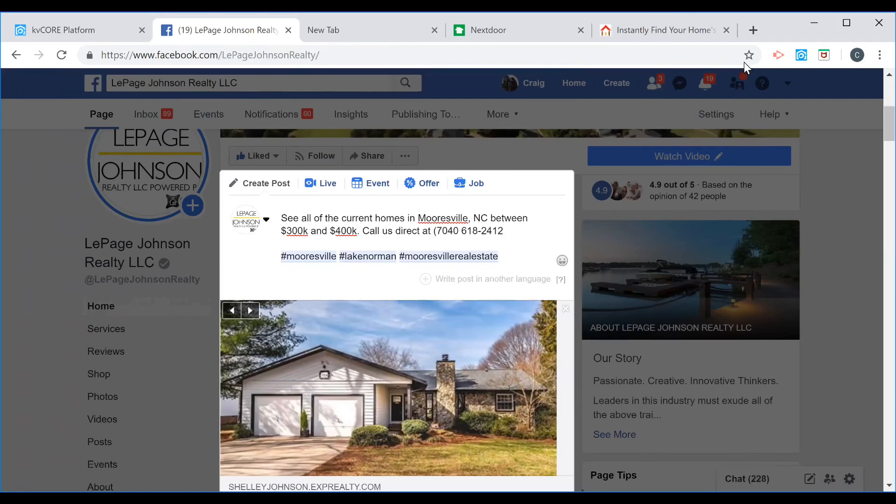
click(453, 231)
key(shift+Left)
text())
Schedule the post to publish on 2/19/2019 at 5:01 PM.
scroll(522, 238, down, 4)
scroll(282, 277, down, 4)
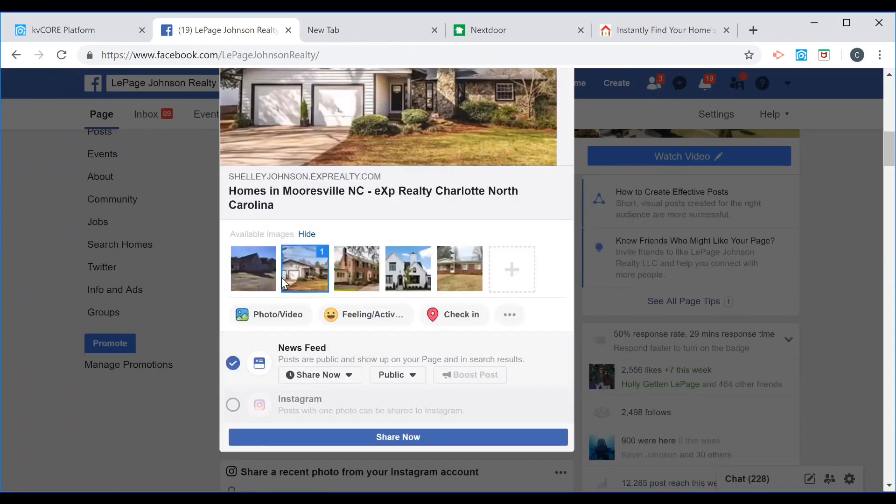
scroll(281, 277, down, 3)
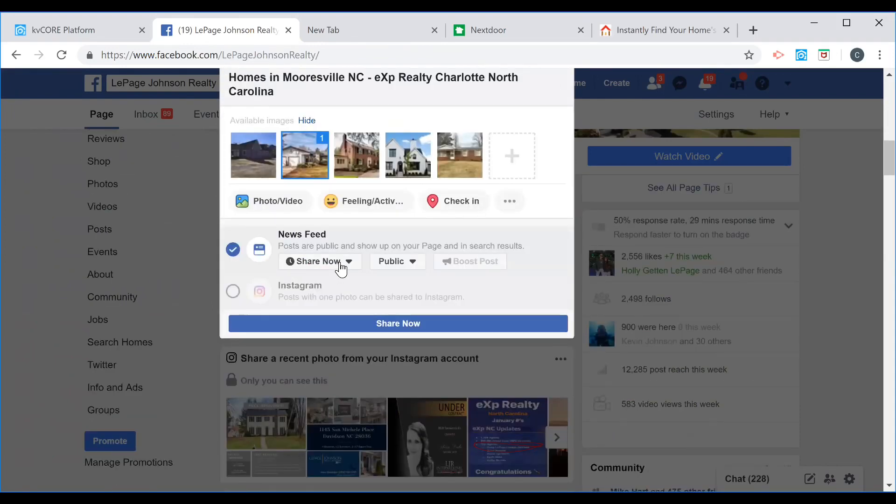
click(347, 264)
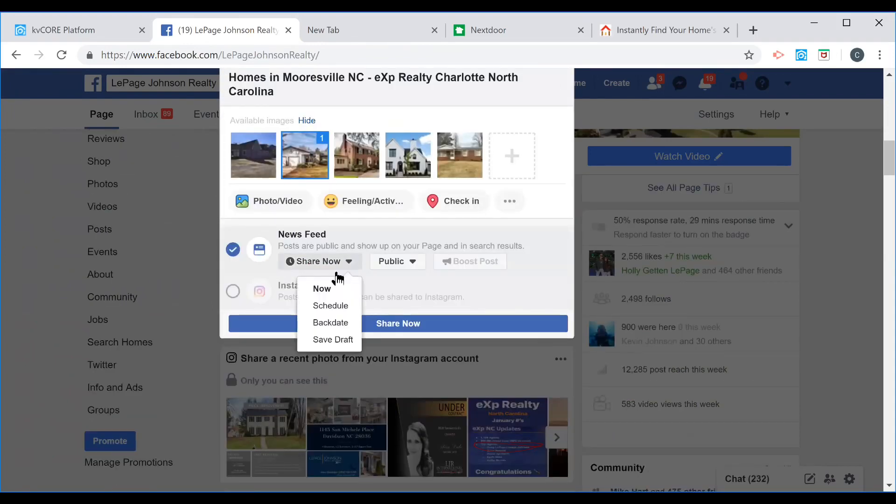
click(326, 306)
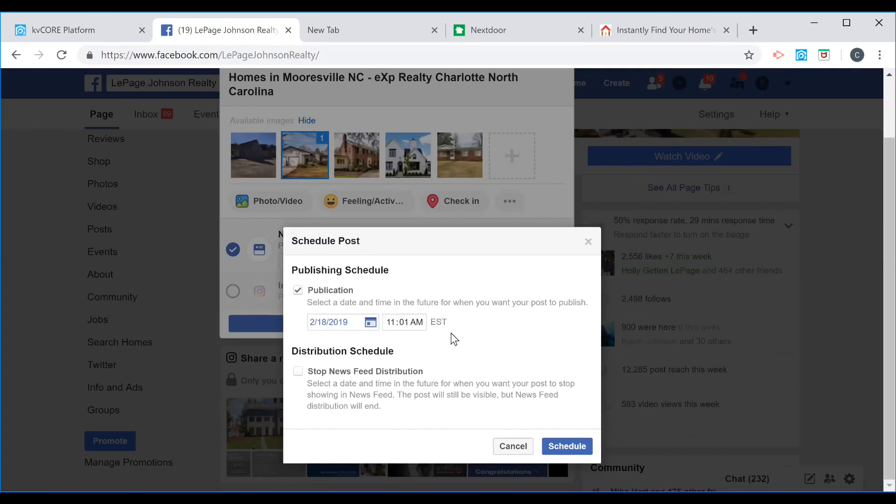
click(371, 325)
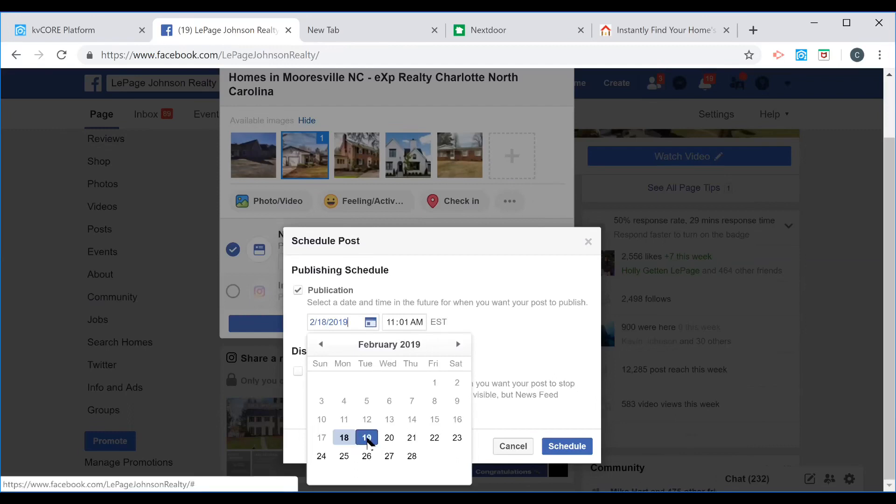
click(366, 438)
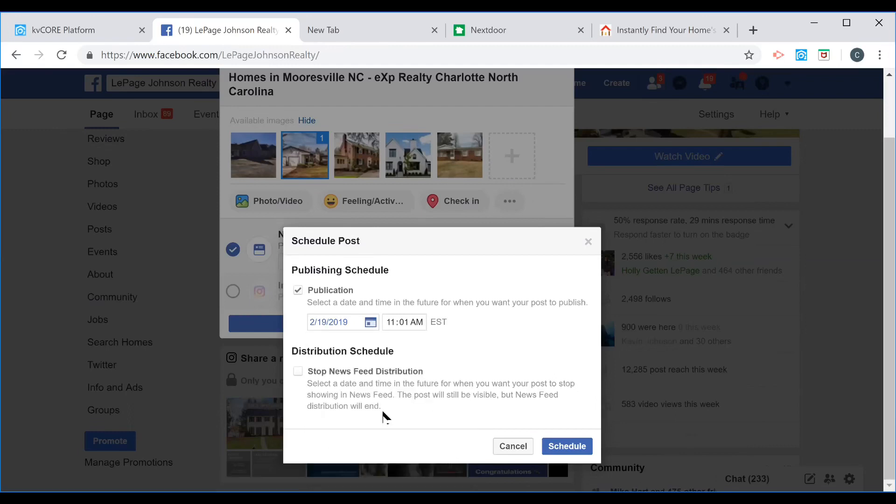
click(420, 326)
key(p)
click(393, 322)
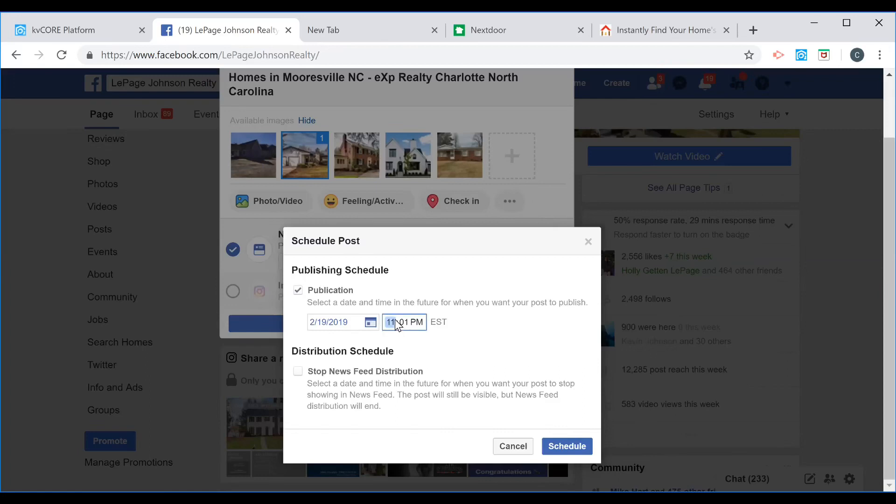
text(5)
click(575, 446)
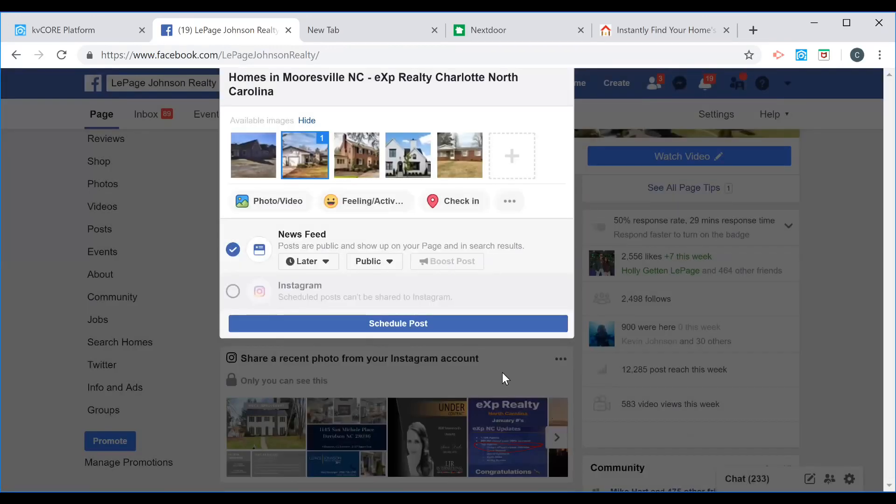
Confirm scheduling the post and view the page's scheduled posts summary.
click(380, 334)
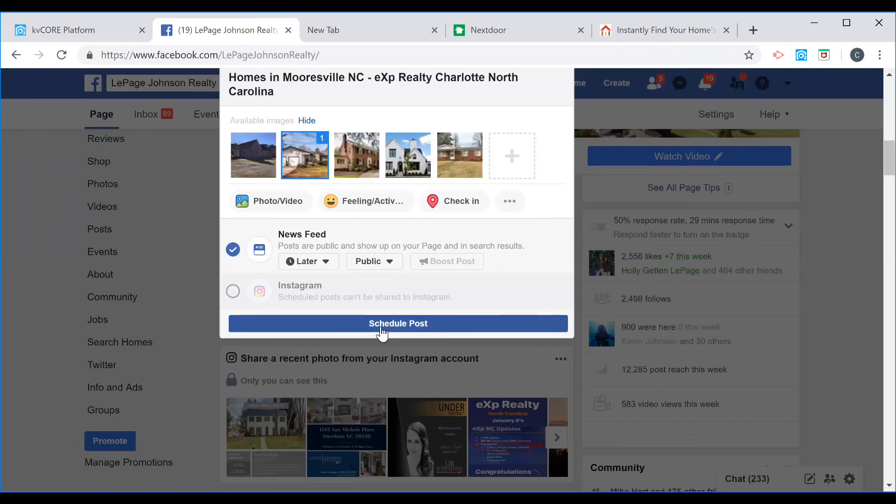
scroll(383, 334, up, 2)
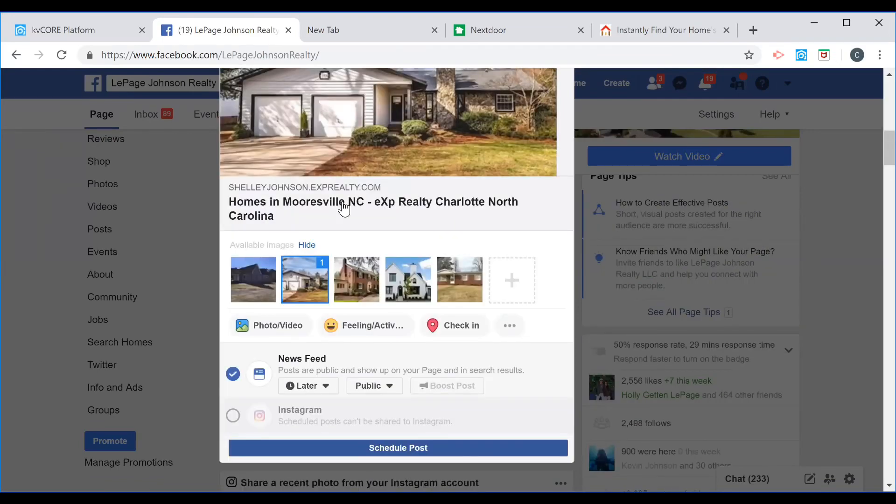
scroll(327, 179, up, 3)
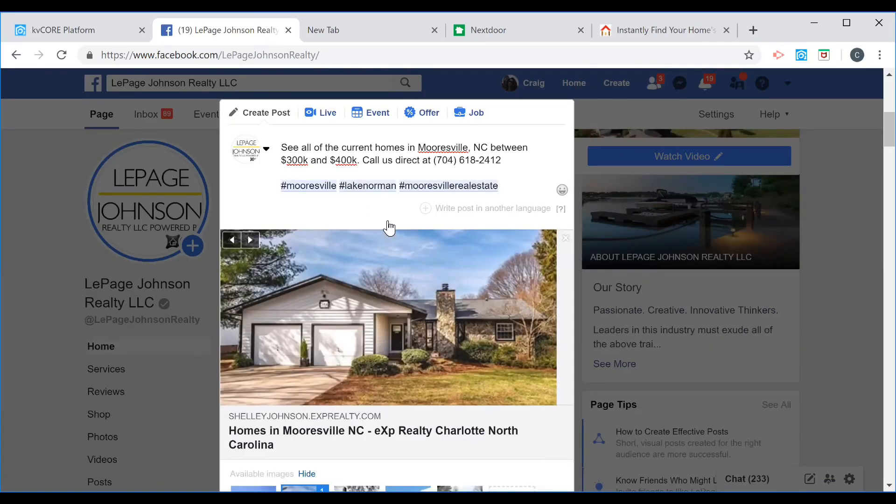
scroll(360, 177, down, 3)
scroll(326, 341, down, 3)
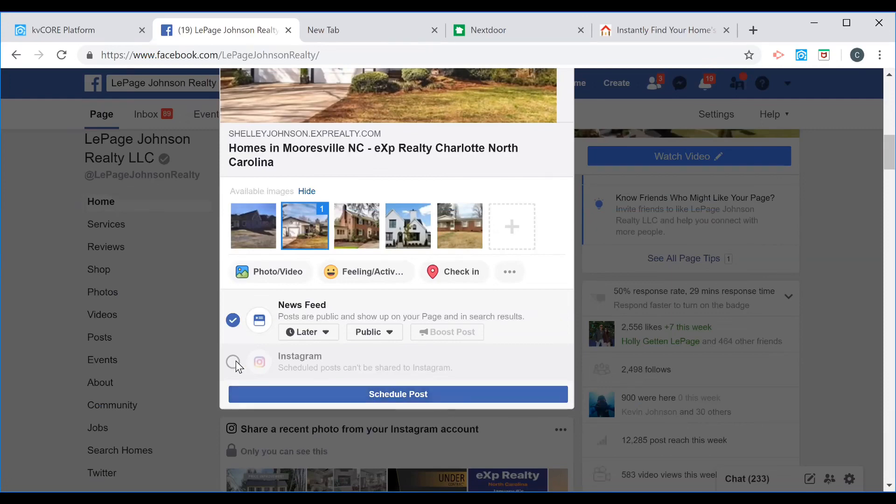
click(415, 396)
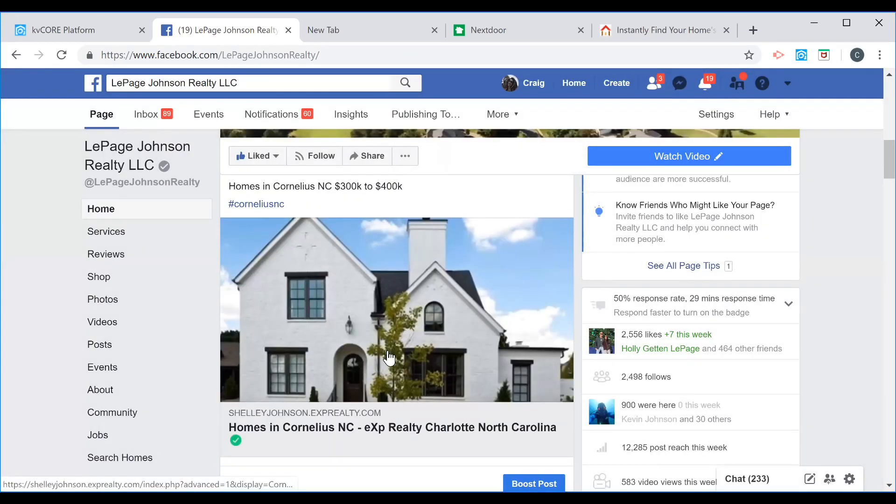
scroll(329, 328, down, 4)
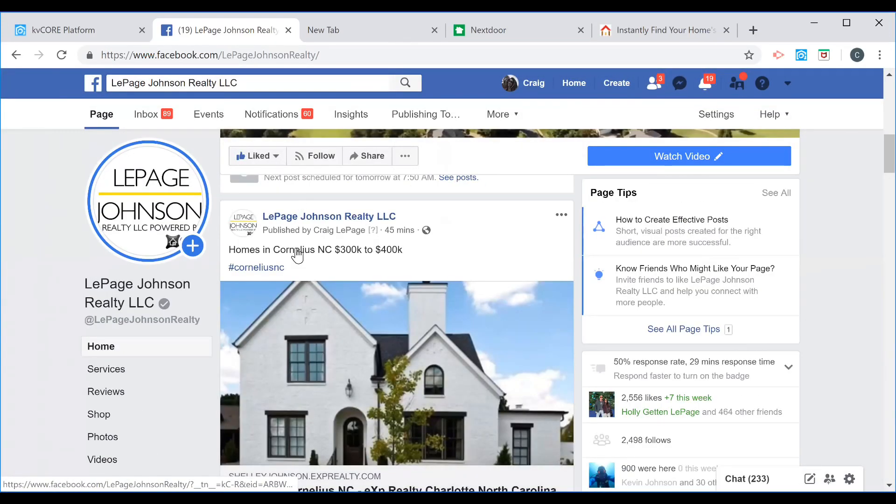
scroll(284, 322, up, 2)
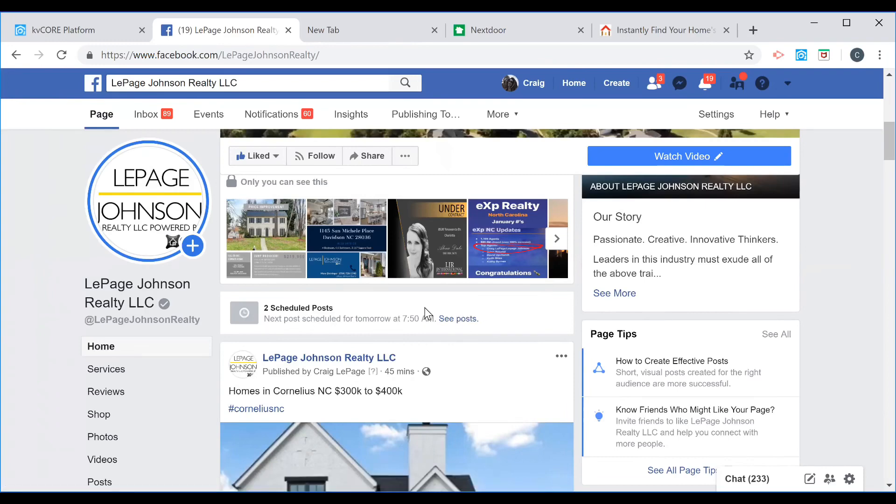
Open the Cornelius homes squeeze page link from the published Facebook page post.
scroll(507, 298, up, 4)
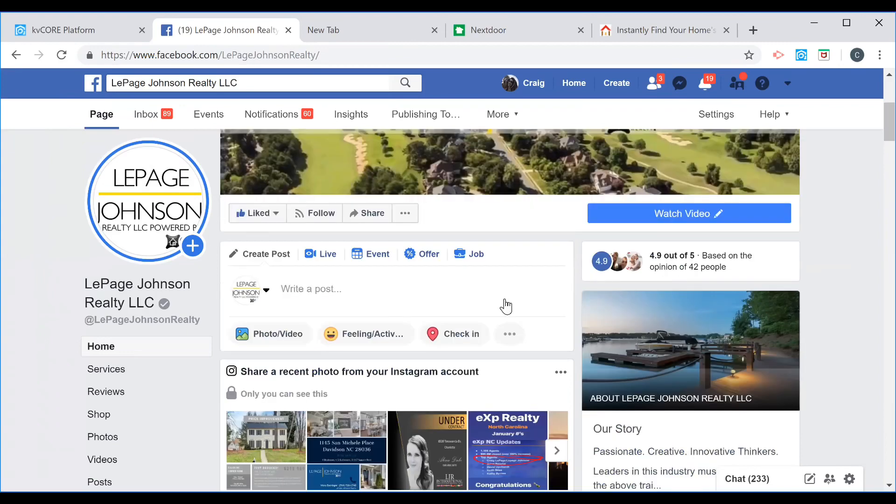
scroll(504, 303, down, 2)
scroll(472, 318, down, 6)
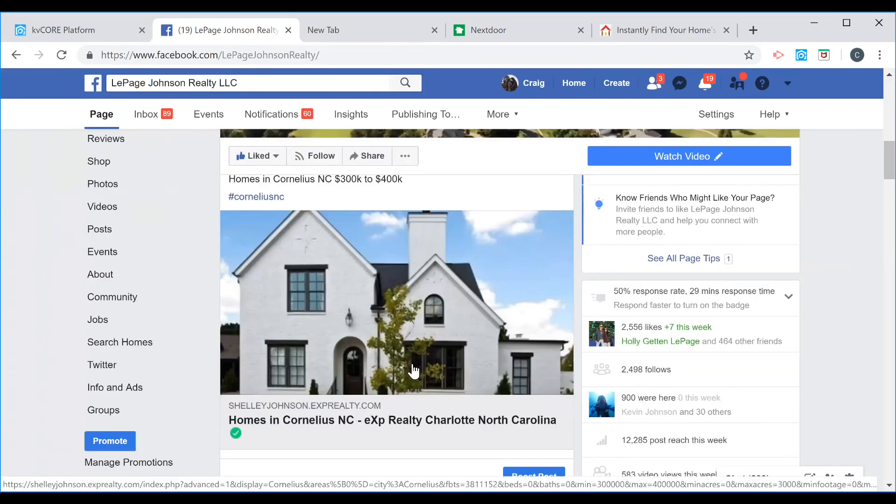
scroll(392, 341, up, 3)
scroll(373, 346, down, 1)
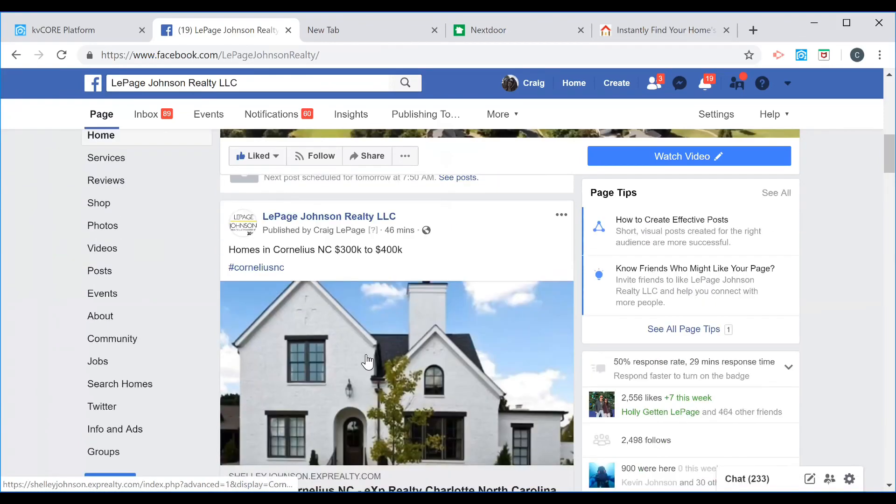
scroll(372, 373, down, 2)
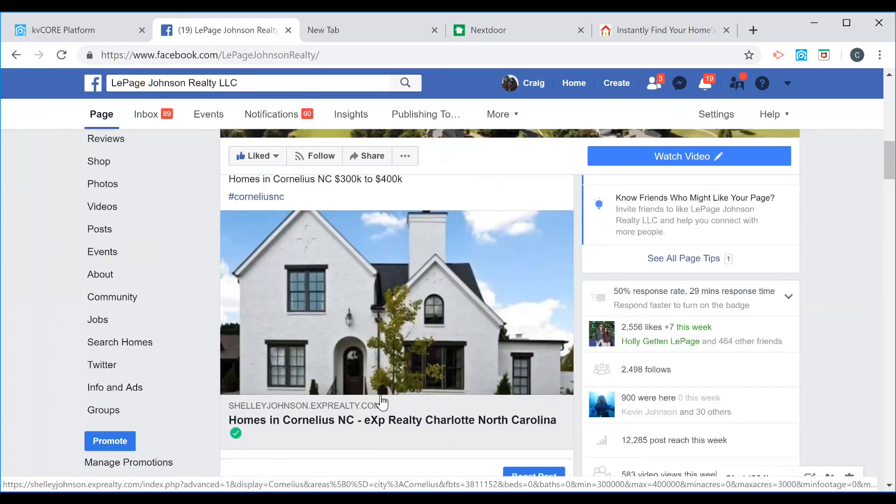
click(380, 400)
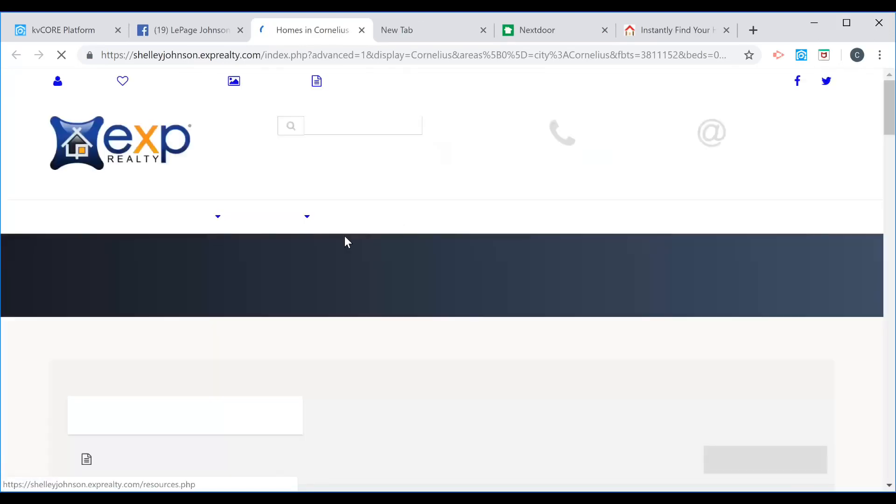
Browse the Cornelius search results of single family homes priced $300,000 to $400,000.
mouse_move(274, 206)
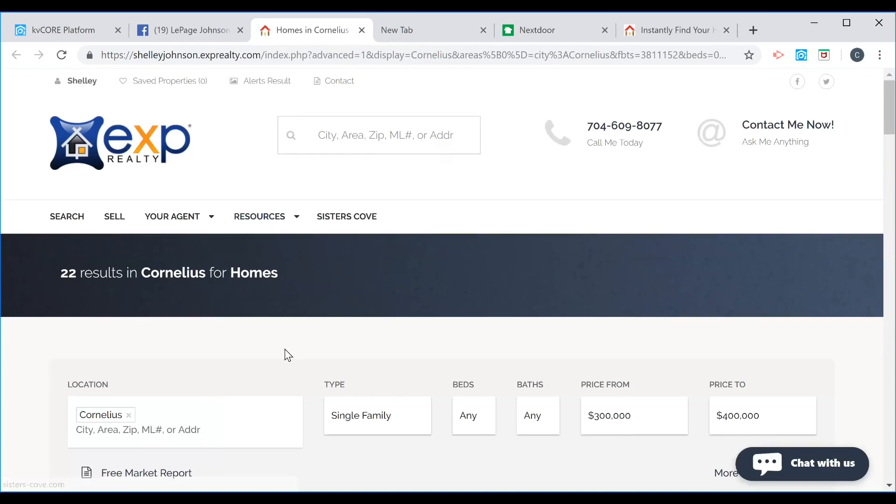
scroll(349, 261, down, 3)
scroll(532, 320, down, 3)
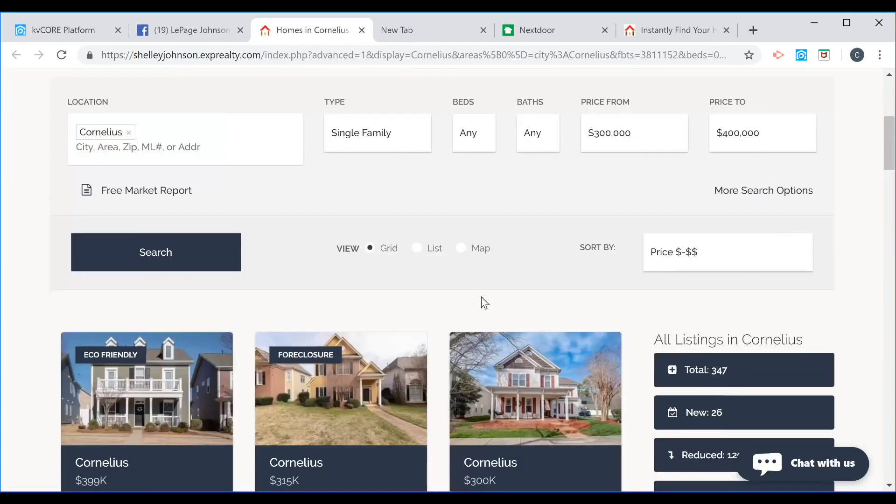
scroll(210, 330, down, 3)
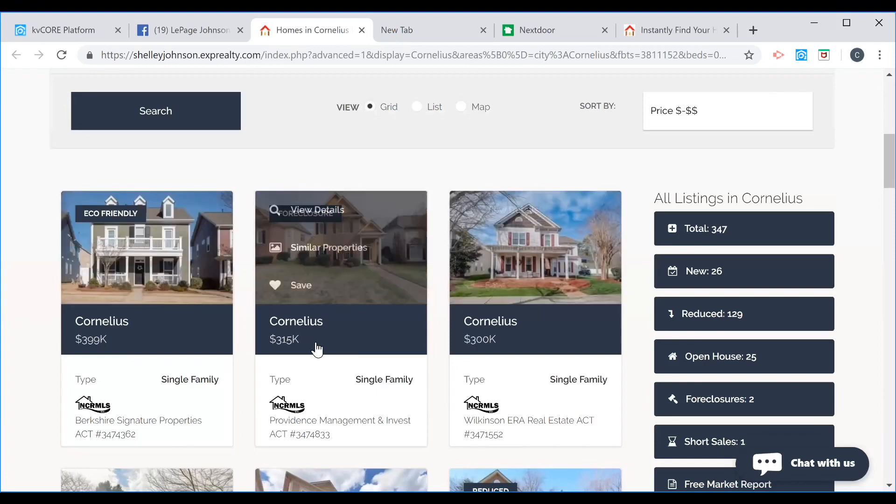
scroll(316, 344, down, 3)
scroll(75, 373, down, 2)
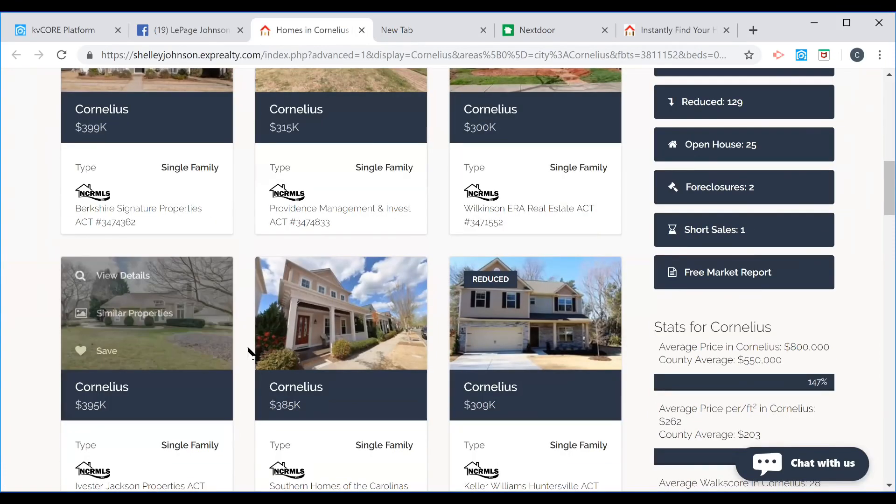
click(383, 327)
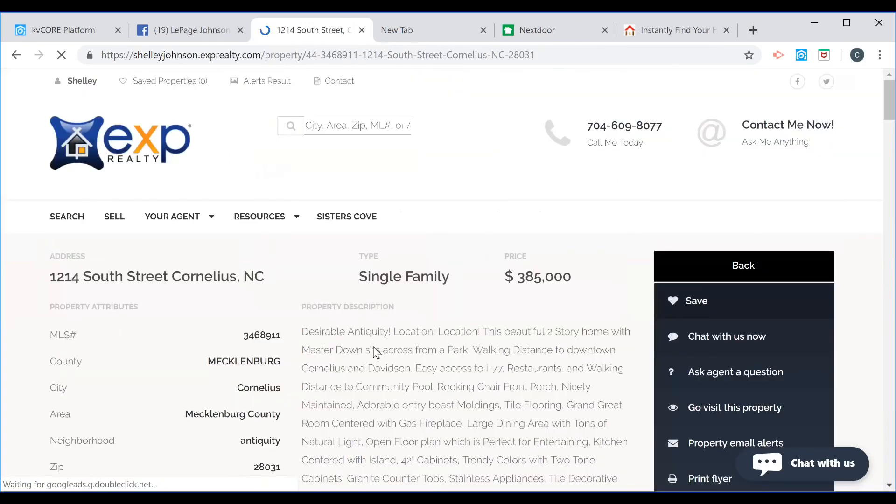
scroll(456, 361, down, 5)
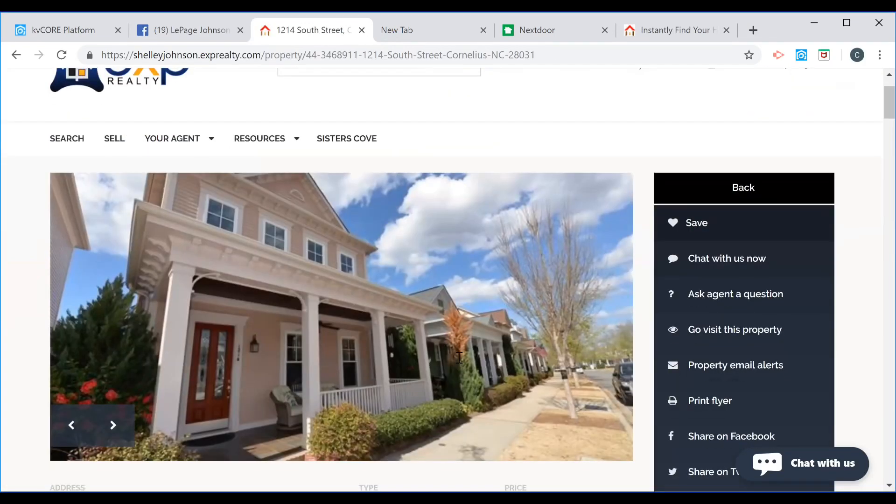
scroll(456, 358, down, 10)
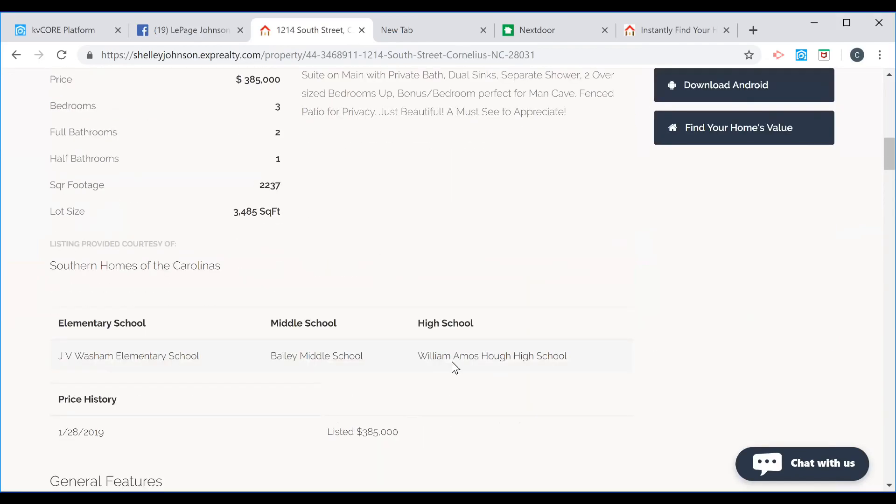
scroll(452, 362, up, 3)
scroll(451, 361, up, 6)
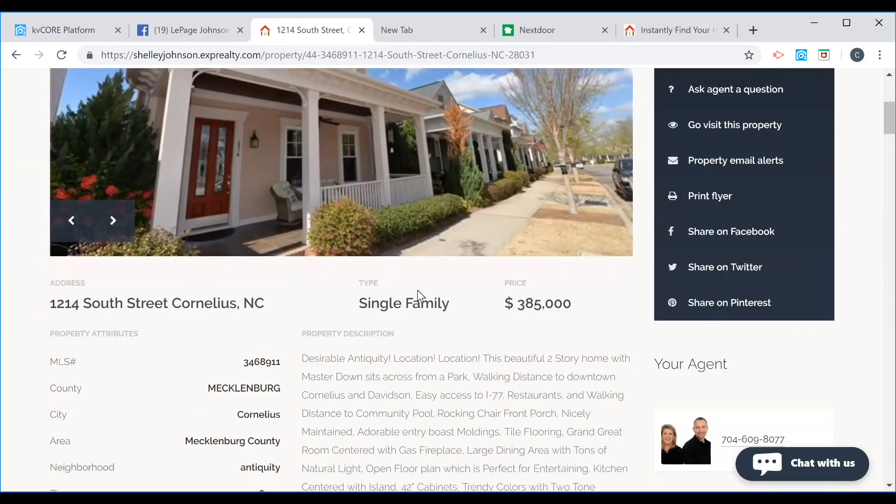
scroll(417, 291, up, 5)
scroll(418, 292, up, 2)
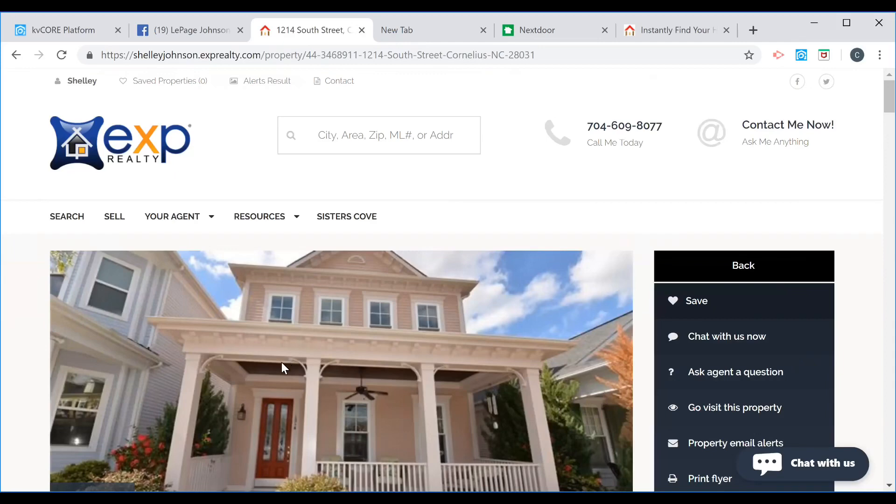
Return to the Facebook page and examine the Cornelius post's share options.
click(199, 28)
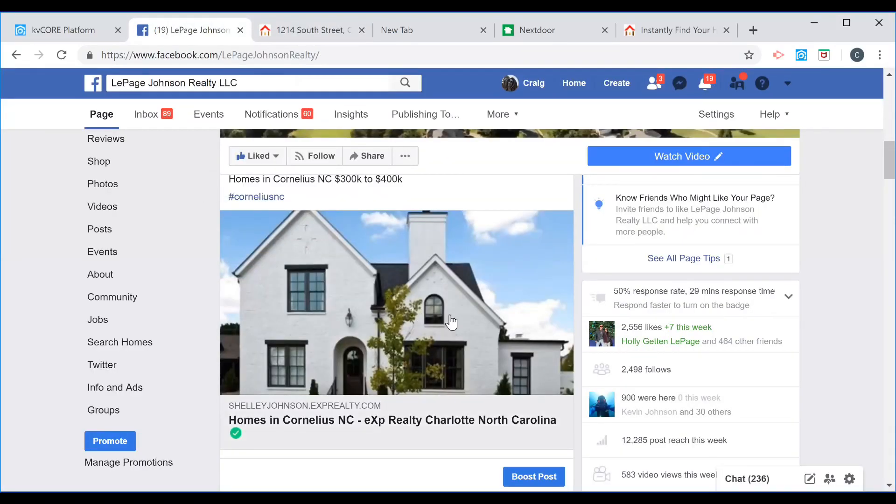
scroll(447, 322, down, 3)
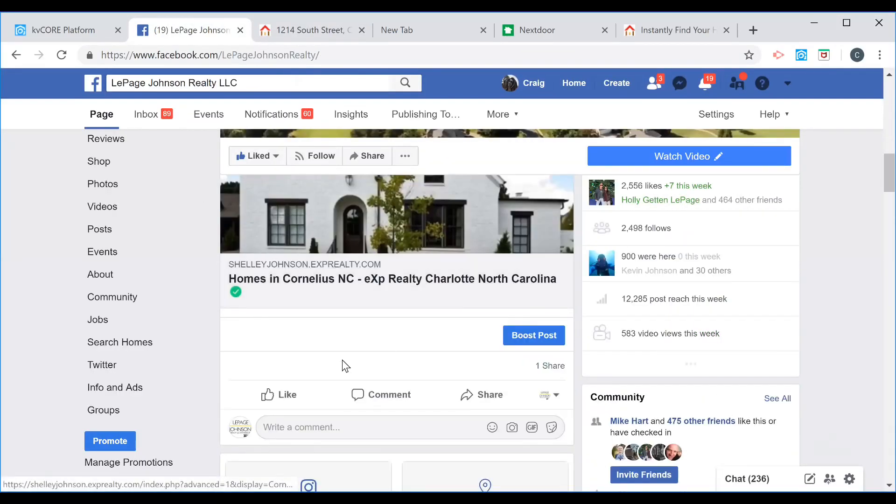
click(650, 158)
scroll(391, 329, down, 3)
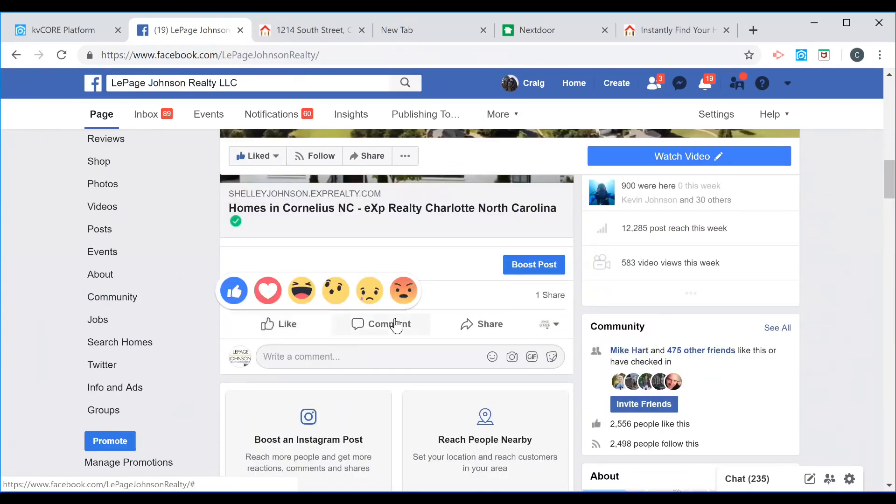
click(477, 334)
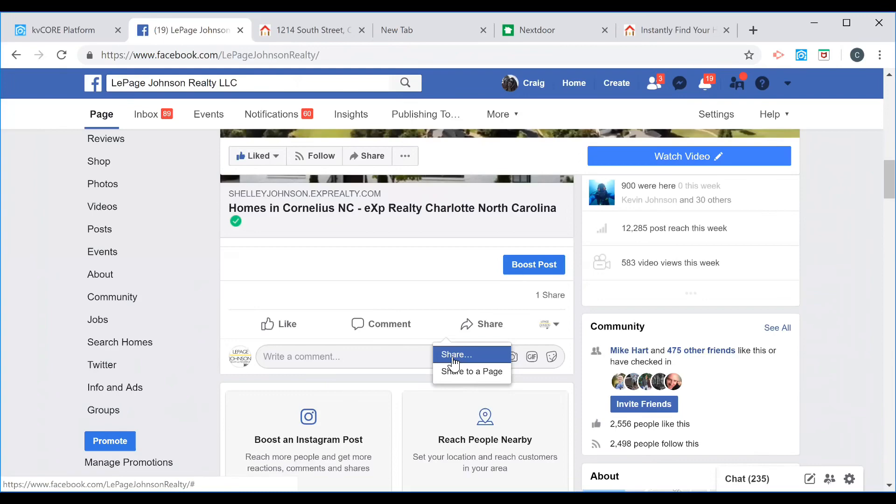
scroll(440, 345, up, 5)
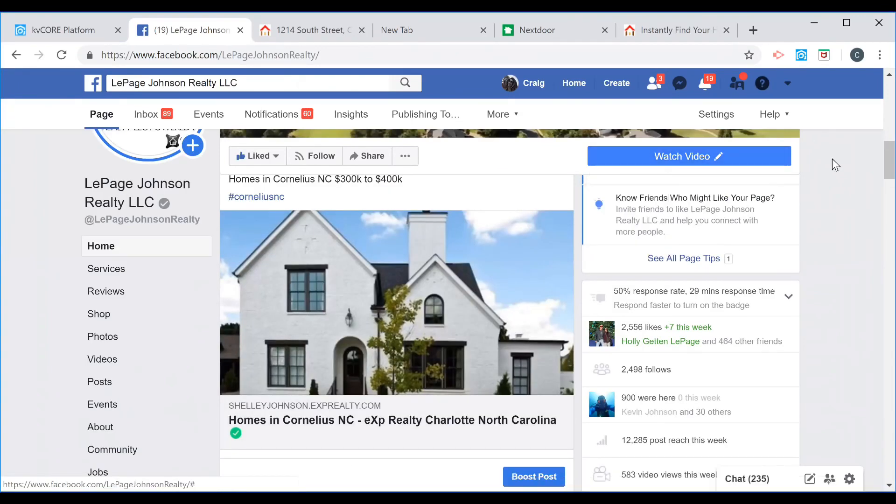
scroll(814, 201, up, 5)
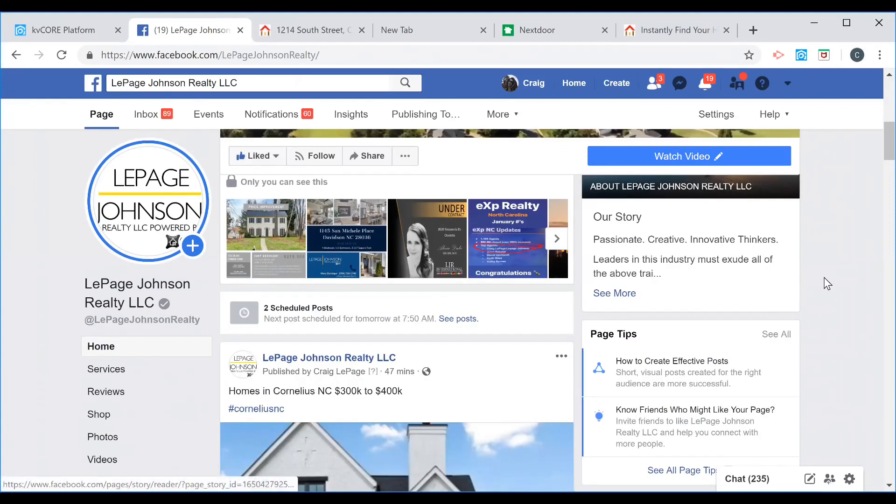
scroll(360, 179, up, 3)
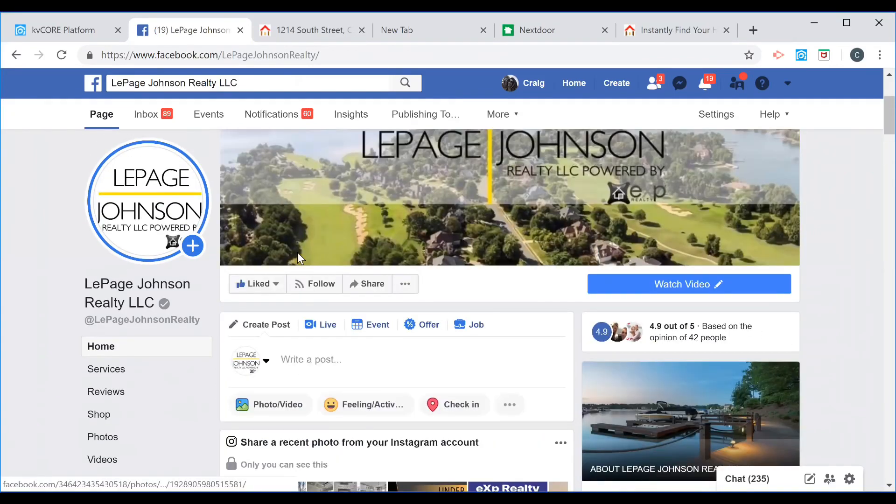
scroll(293, 267, up, 4)
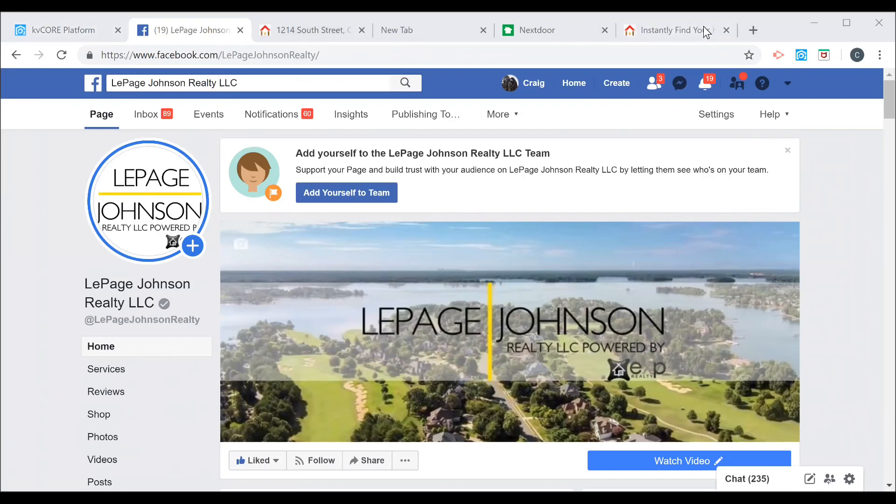
Switch to kvCORE and review the Mooresville squeeze page's search criteria and generated links.
click(51, 23)
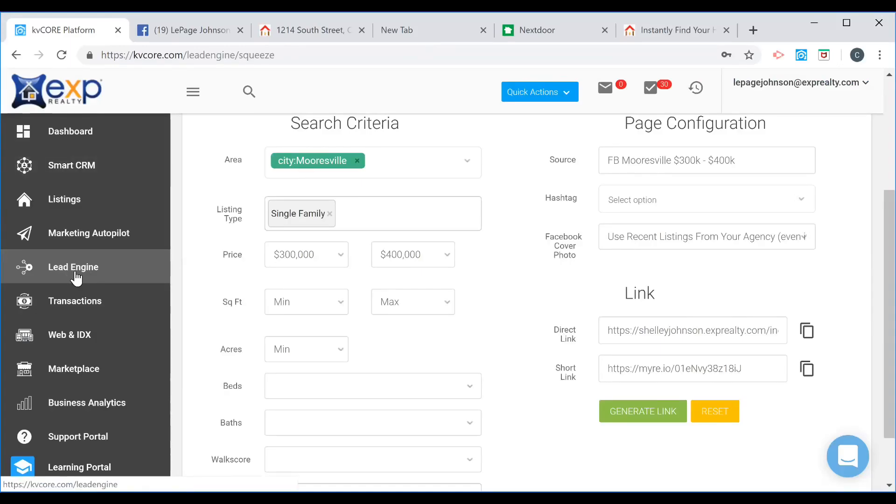
scroll(210, 256, up, 4)
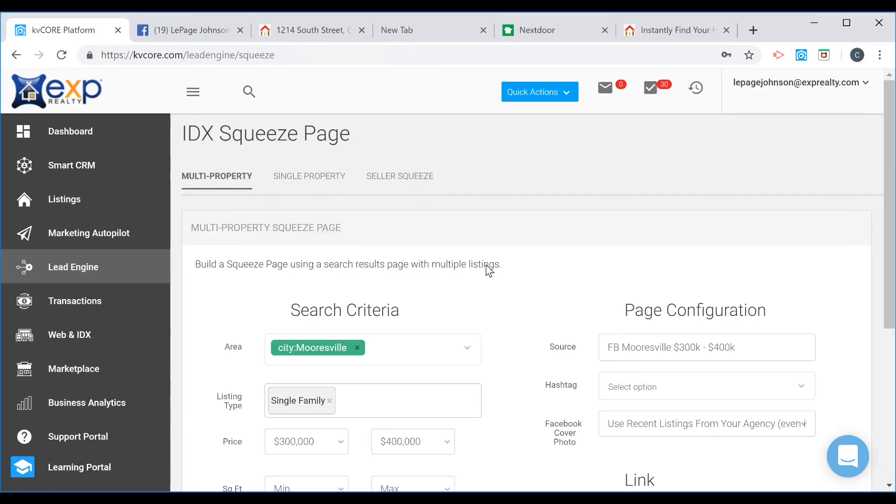
scroll(489, 270, down, 3)
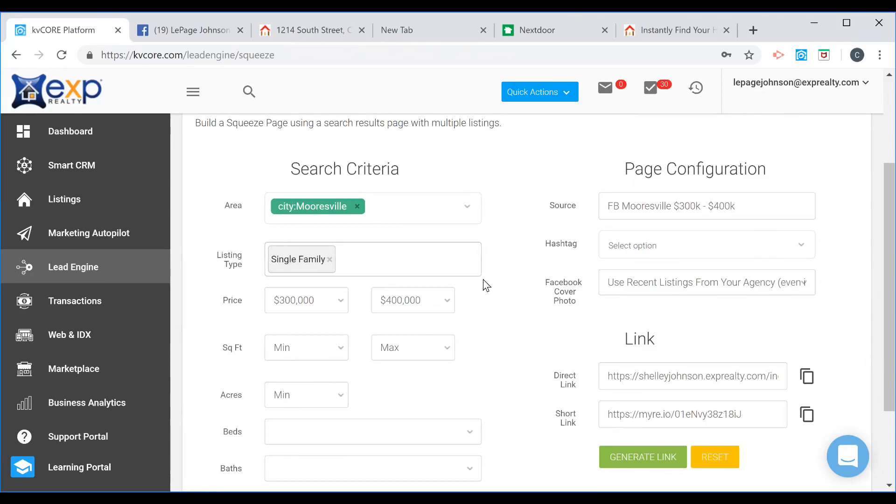
scroll(497, 286, up, 3)
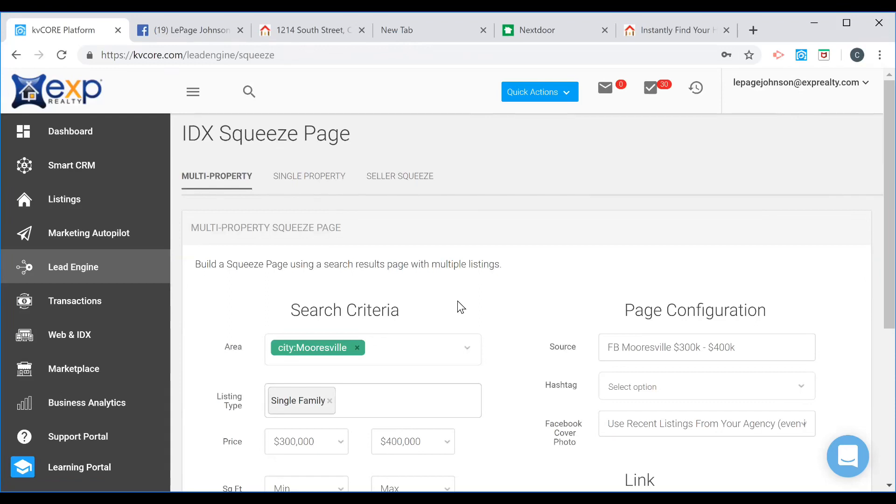
scroll(507, 319, down, 2)
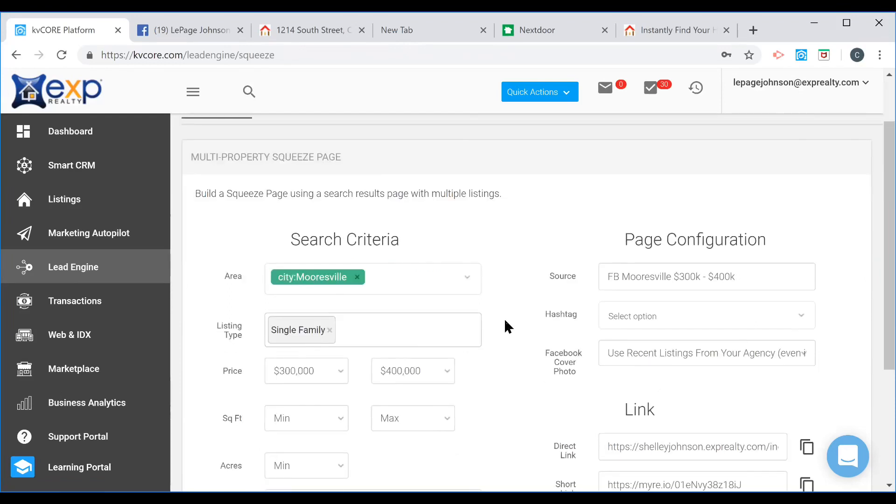
scroll(506, 321, down, 1)
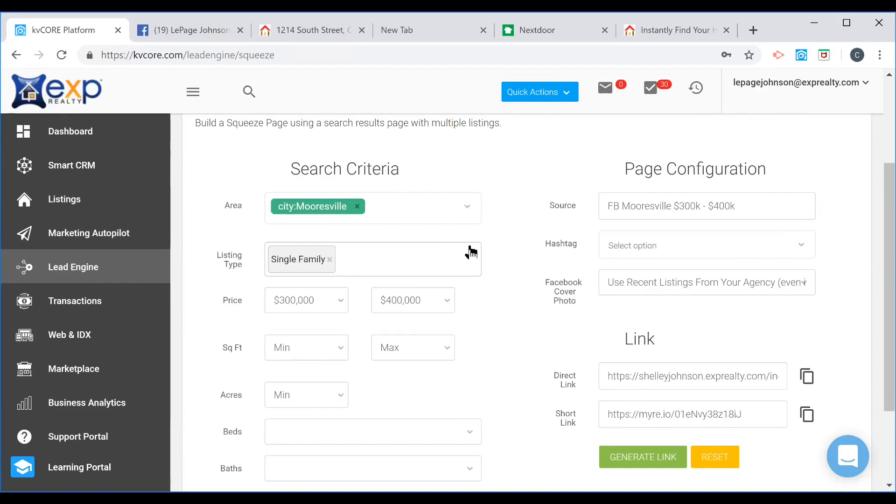
scroll(518, 221, up, 1)
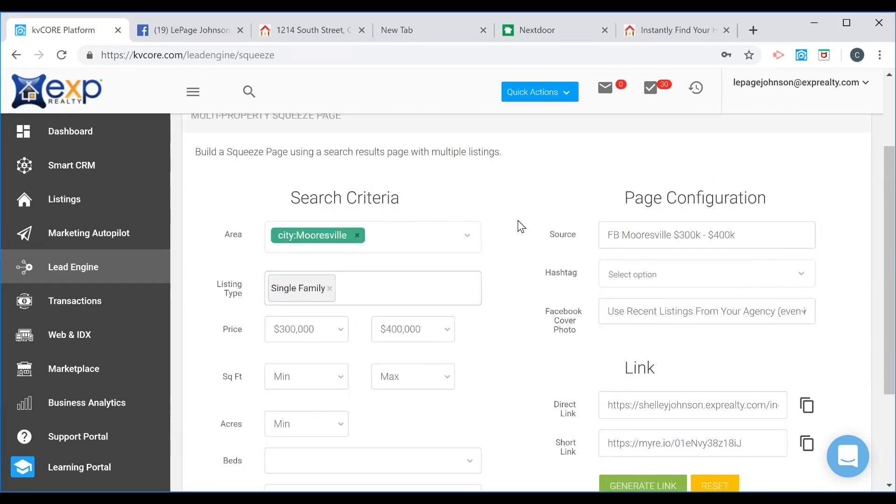